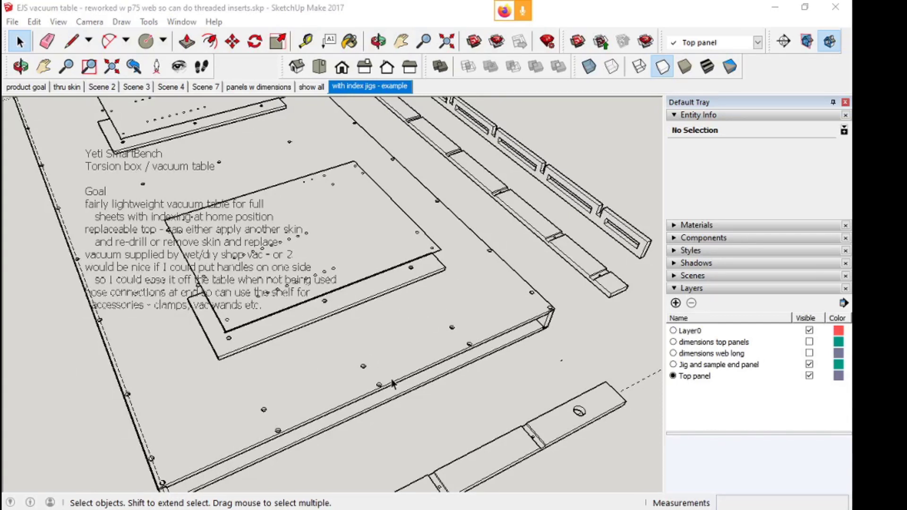
Look over the vacuum table model, then save its changes and open a new untitled model
scroll(194, 473, "up", 5)
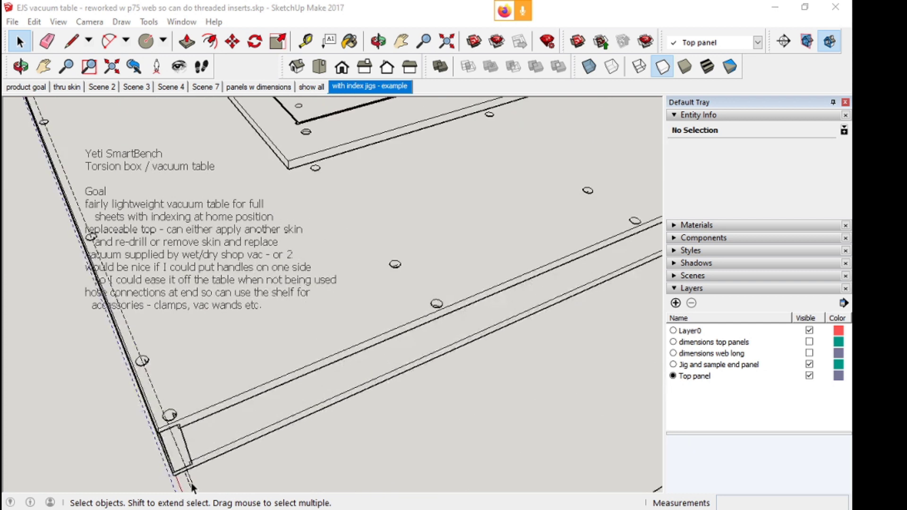
middle_click_drag(191, 487, 170, 398, "shift")
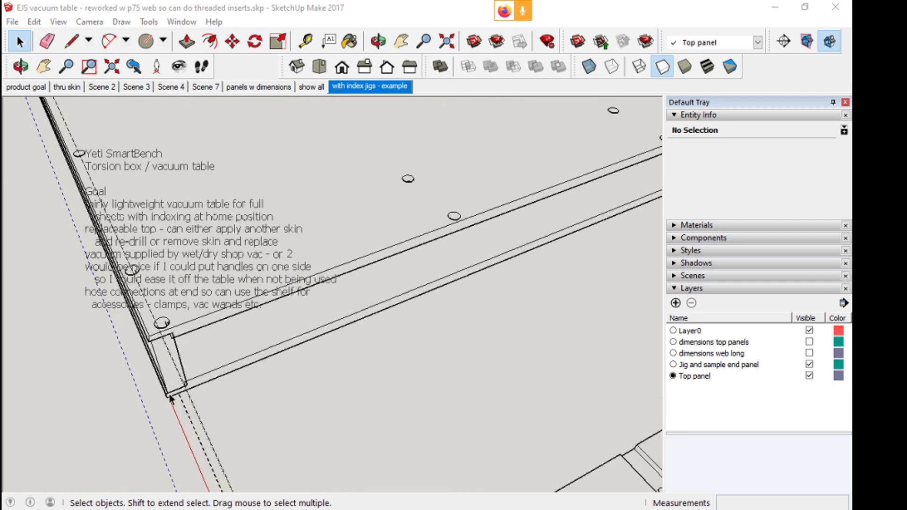
scroll(171, 398, "up", 3)
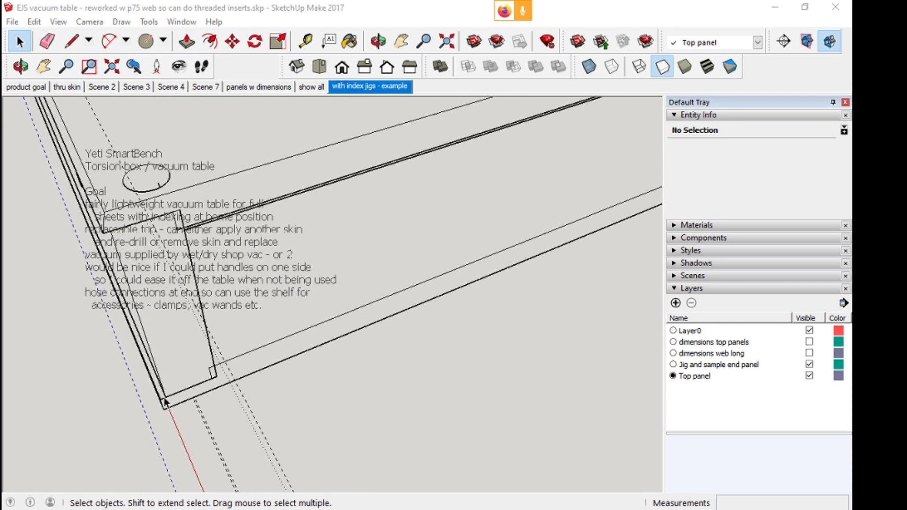
scroll(172, 364, "down", 3)
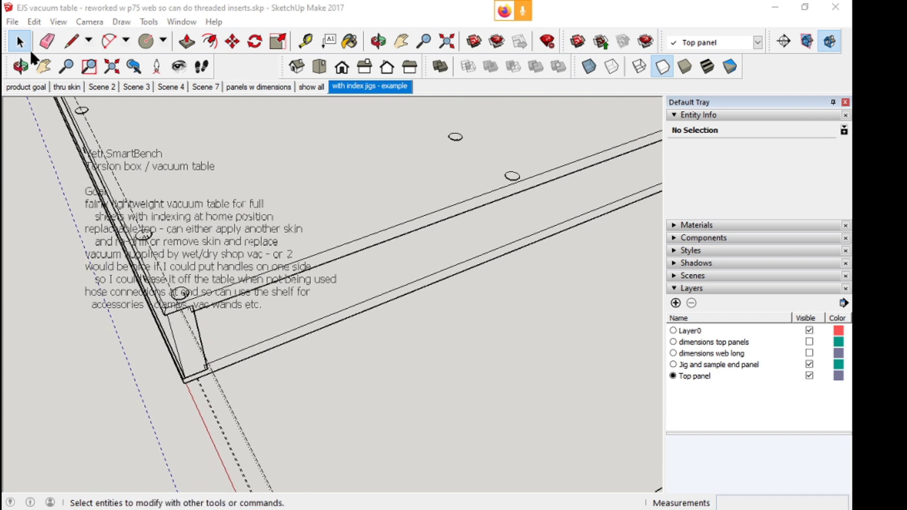
left_click(13, 23)
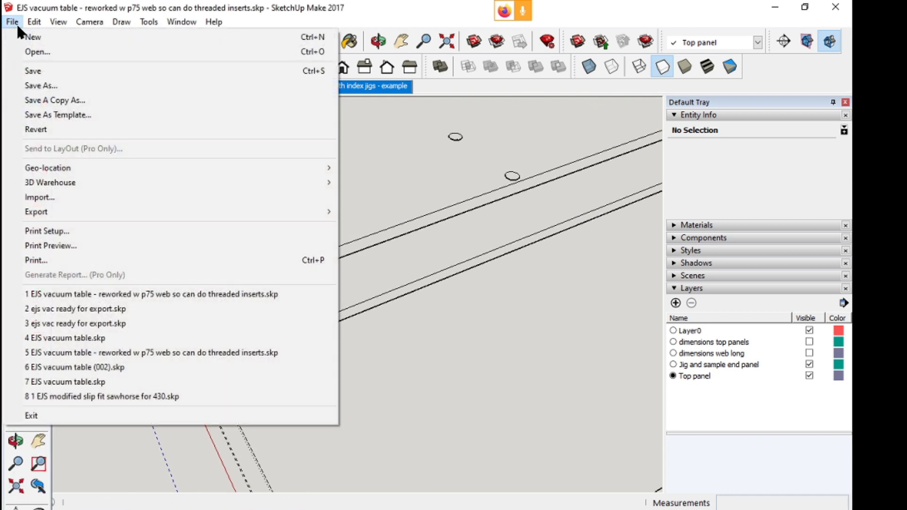
left_click(30, 35)
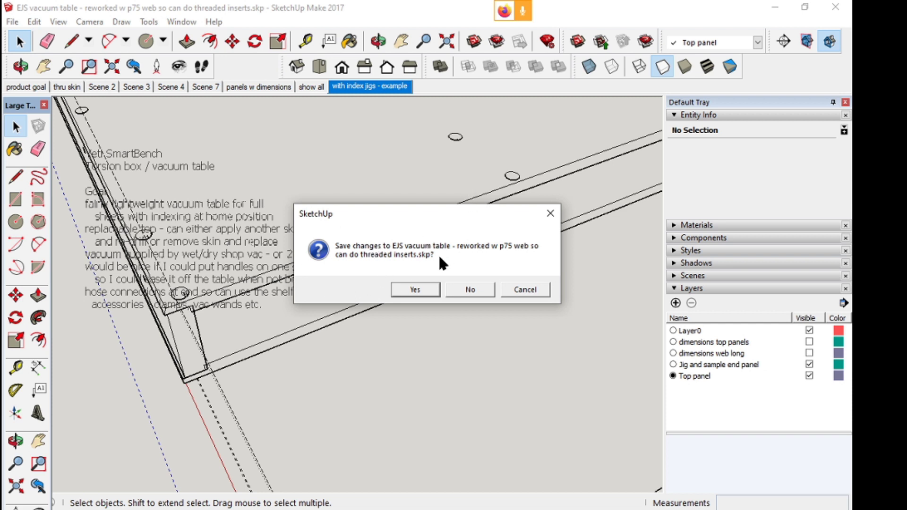
left_click(413, 290)
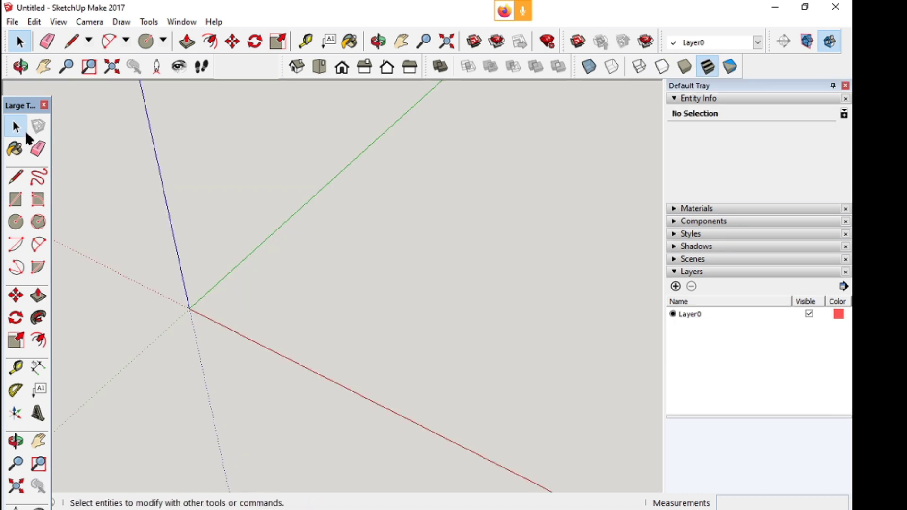
Draw a 48 by 96 inch rectangle starting at the axis origin
left_click_drag(20, 105, 19, 81)
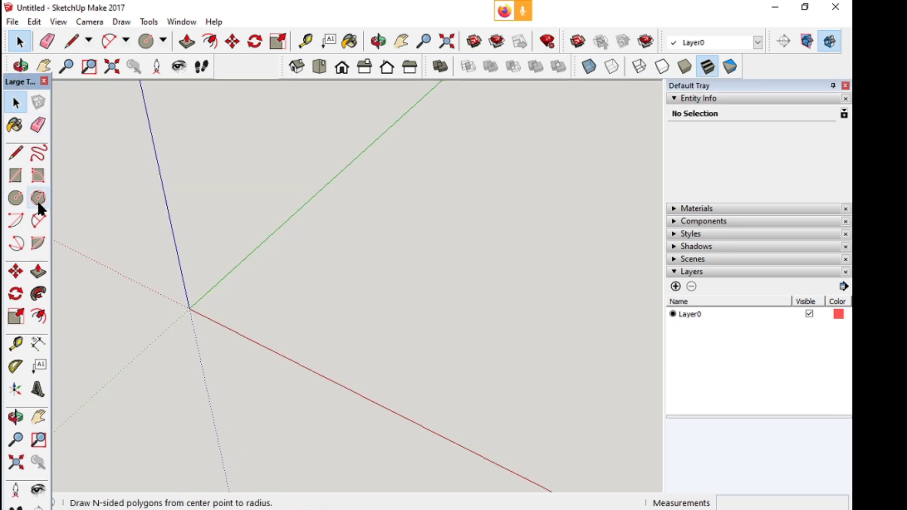
left_click(16, 175)
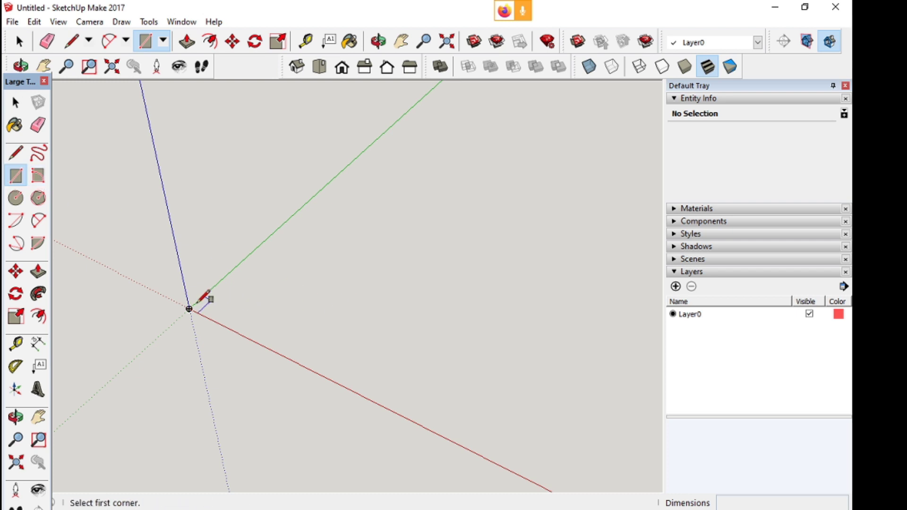
left_click(188, 309)
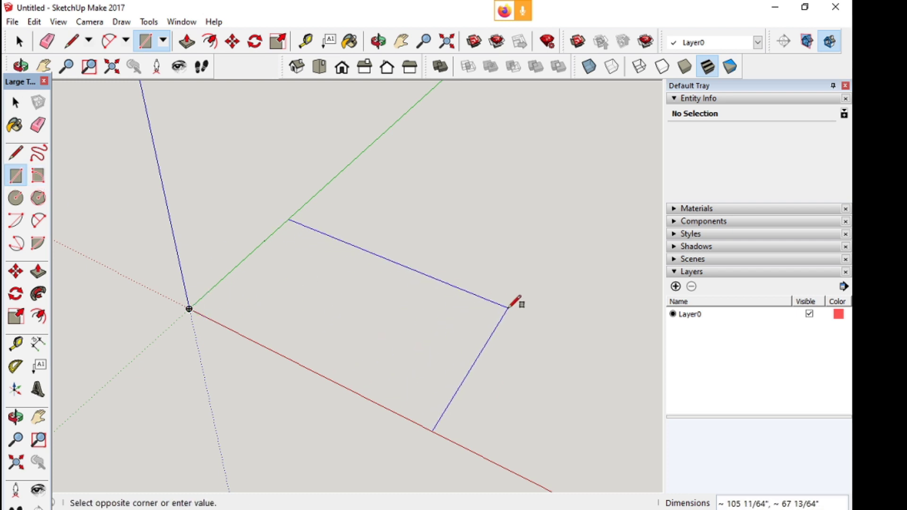
type("4")
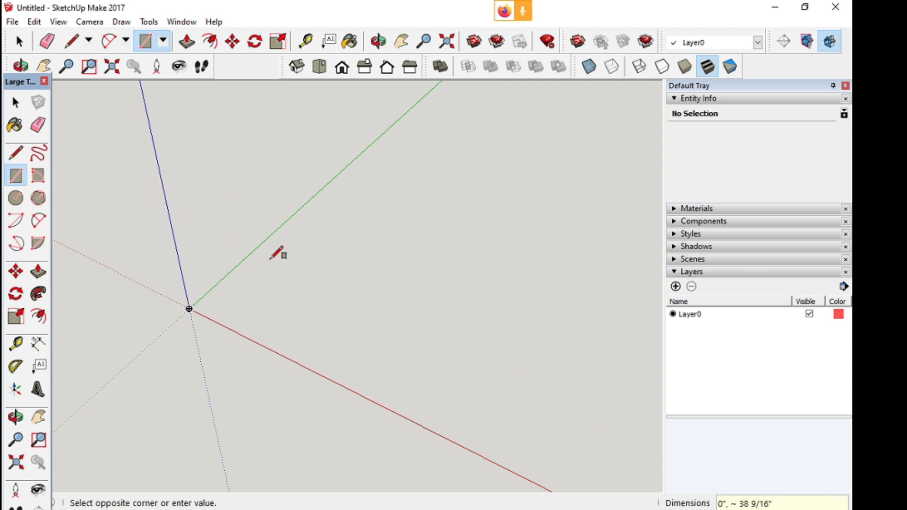
type("48")
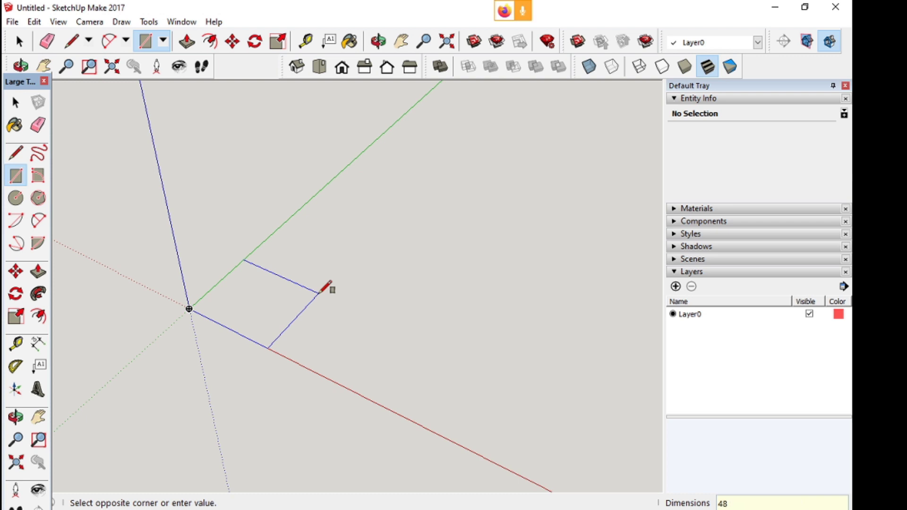
type(",96")
key("Return")
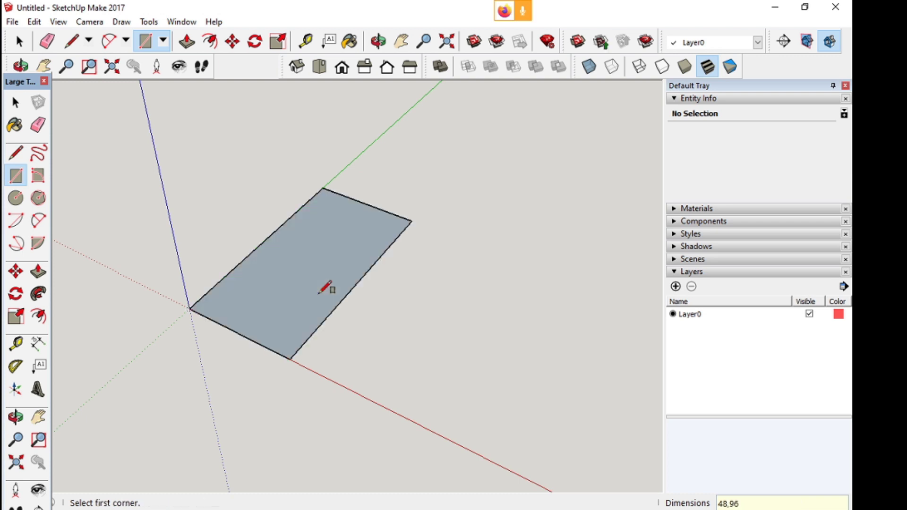
Pull the rectangle up 0.75 inch into a flat sheet
key("p")
left_click(326, 300)
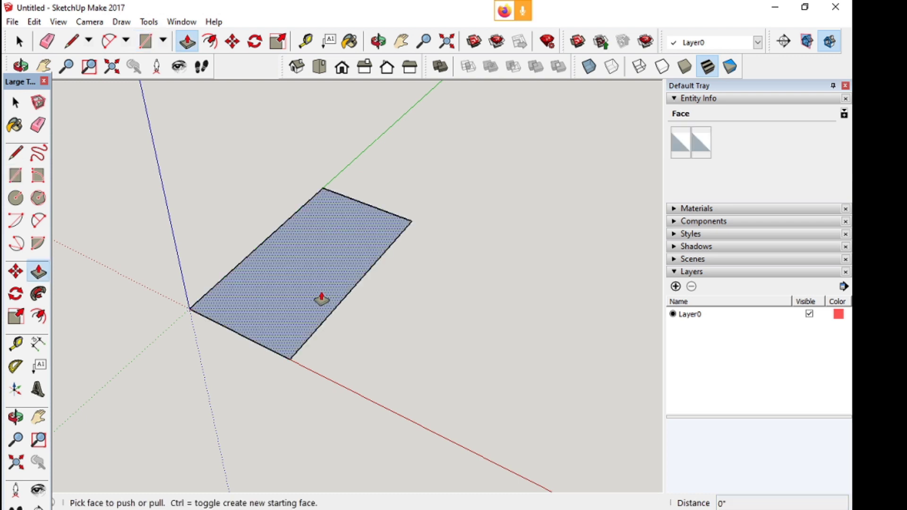
type(".")
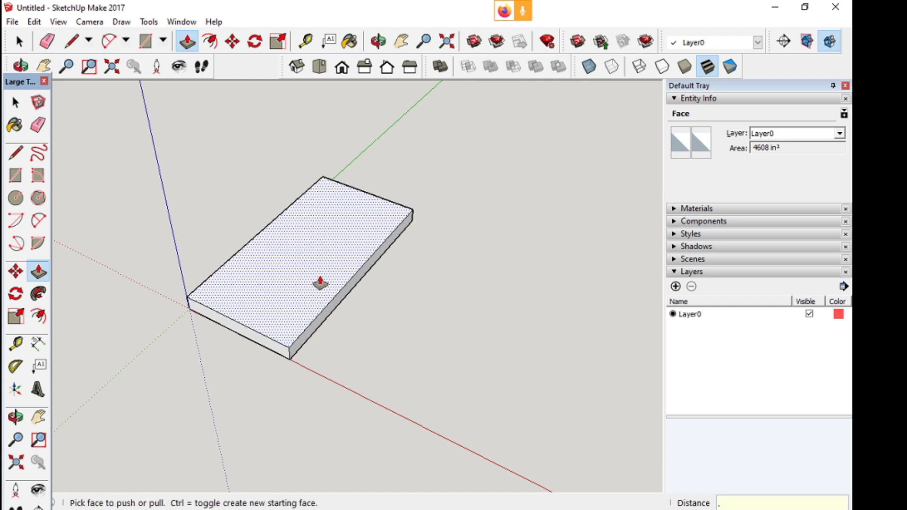
type("75")
key("Return")
key("space")
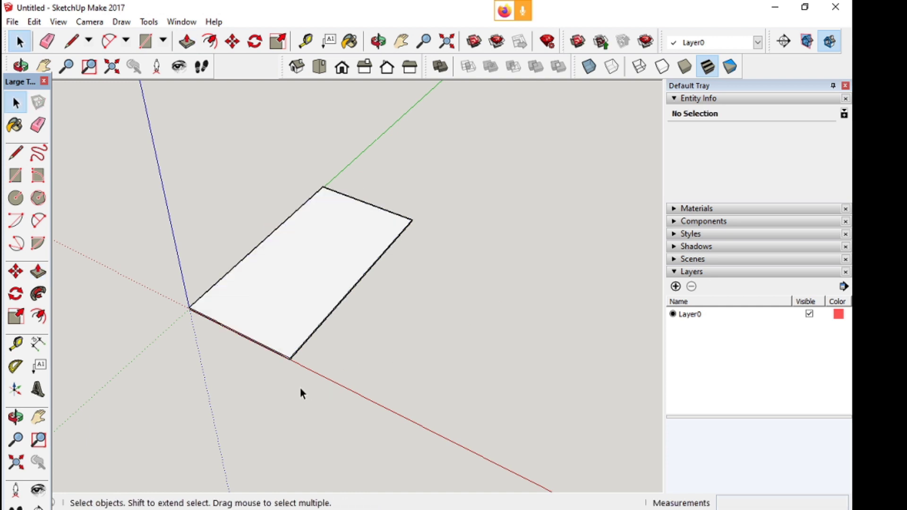
scroll(300, 388, "up", 3)
scroll(283, 359, "up", 2)
scroll(320, 293, "down", 2)
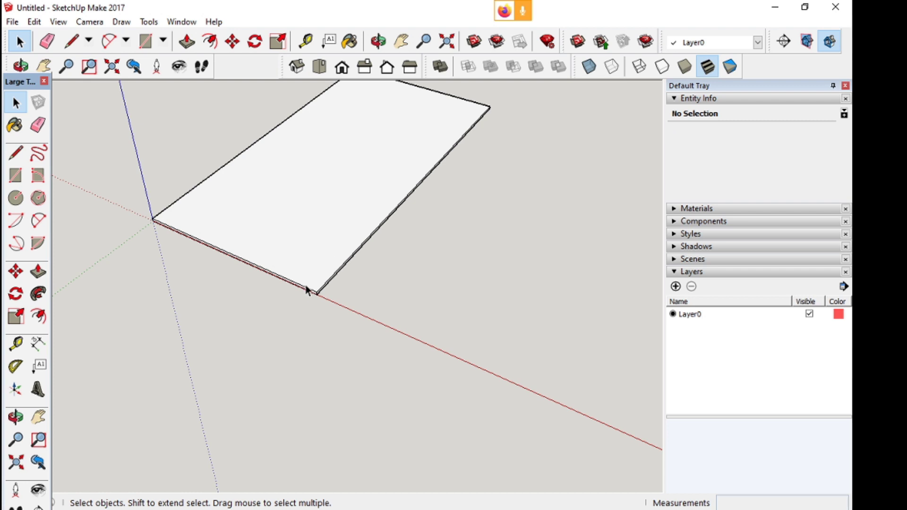
middle_click_drag(307, 289, 300, 255)
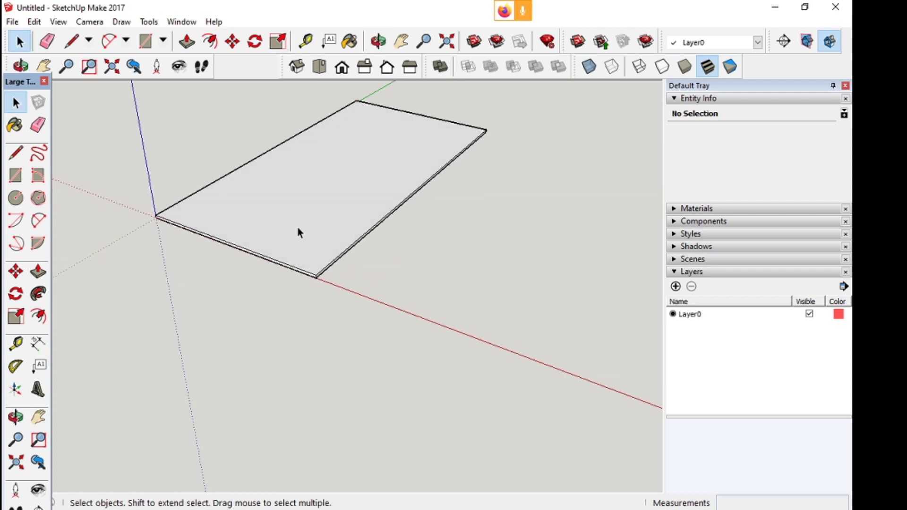
Select the whole slab and make it a component named 'full sheet'
triple_click(329, 194)
right_click(266, 197)
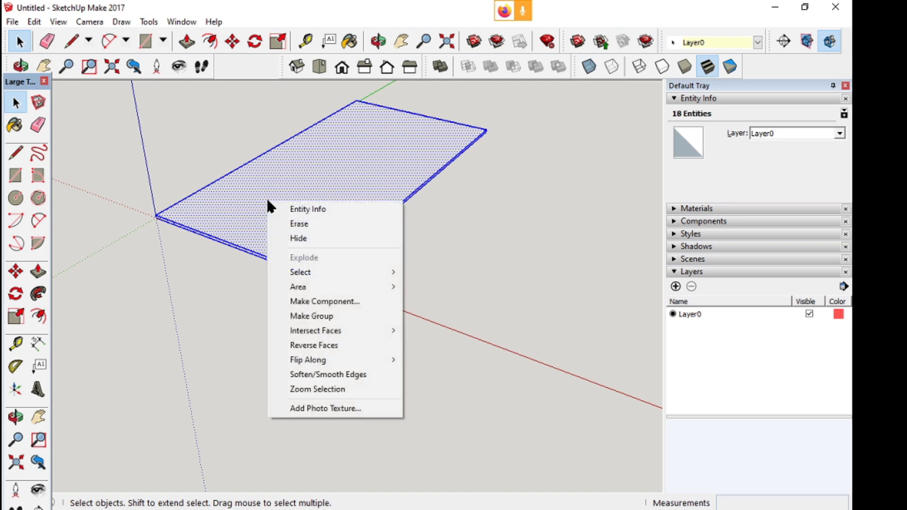
left_click(341, 302)
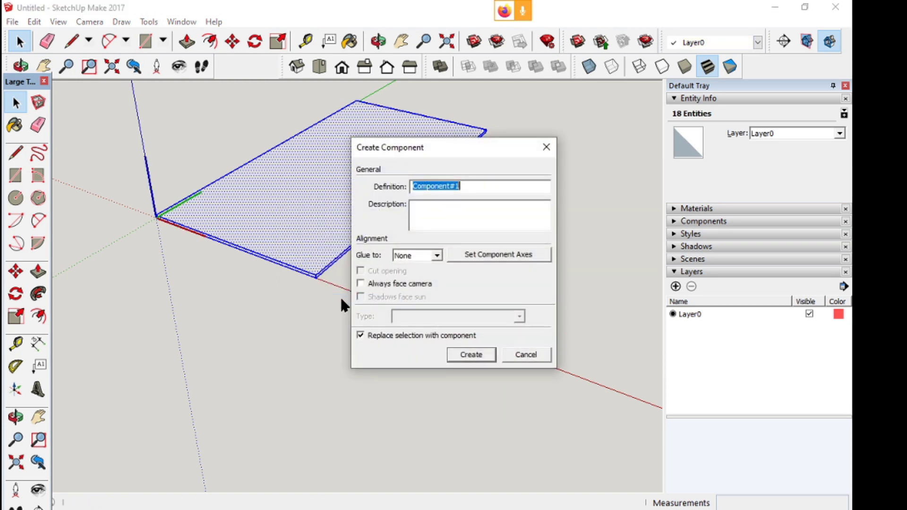
type("fu")
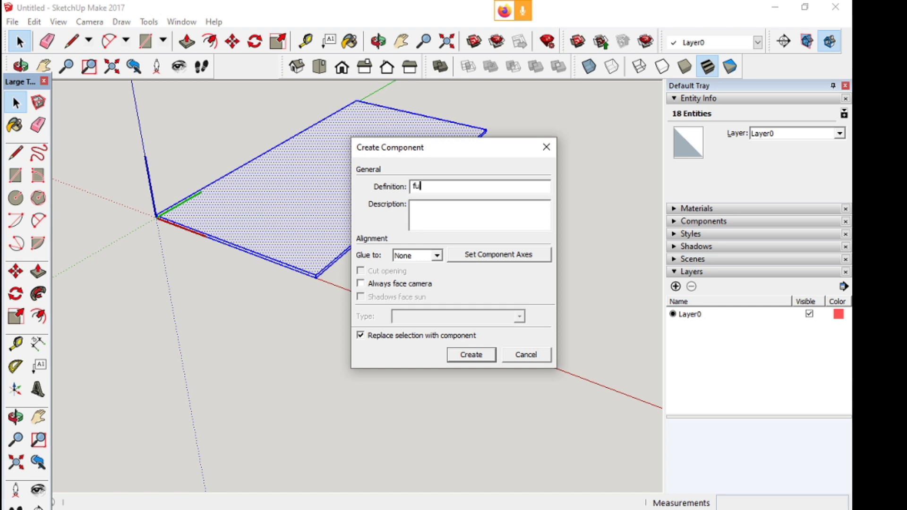
type("ll sheet")
key("Return")
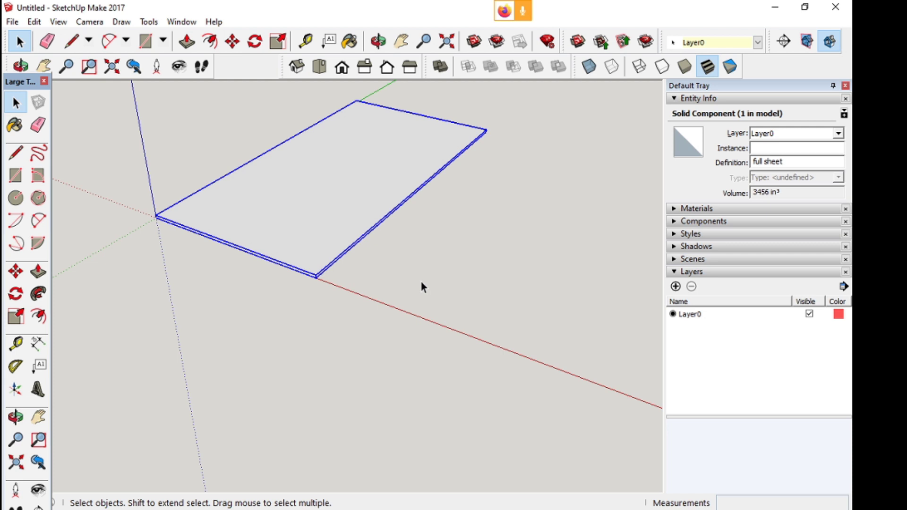
scroll(302, 180, "up", 3)
Orbit to a near top-down view and enter the full sheet component for editing
middle_click_drag(302, 180, 183, 226)
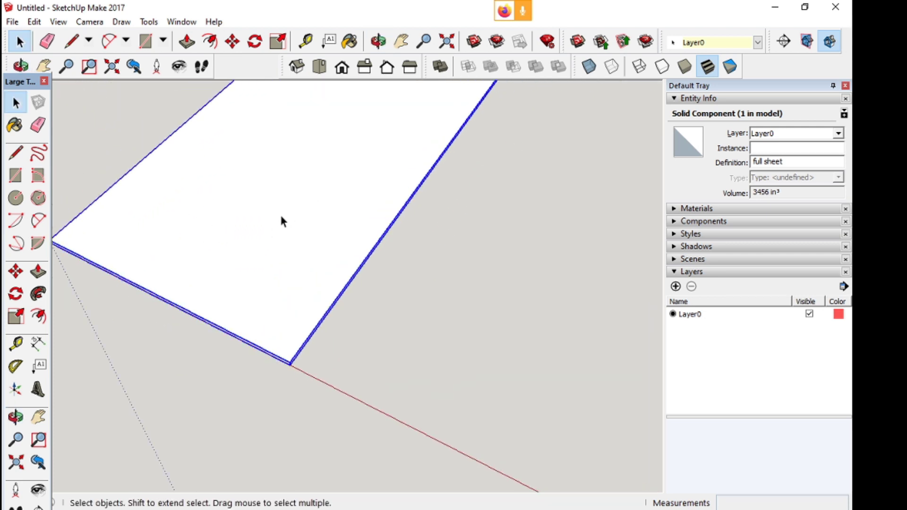
key("r")
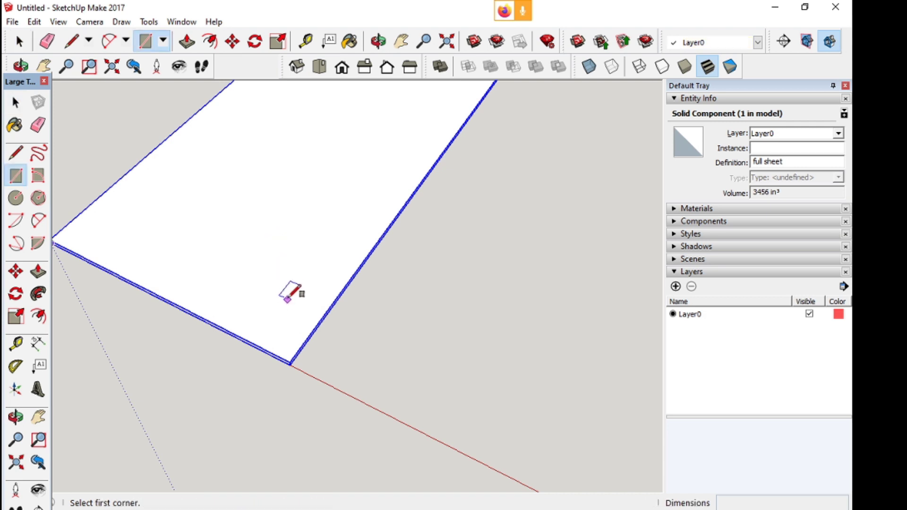
key("space")
double_click(291, 301)
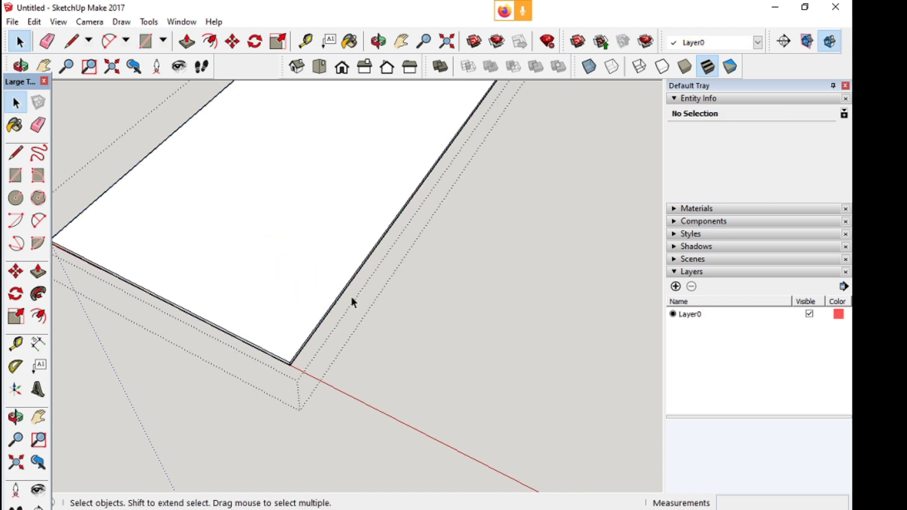
scroll(265, 332, "up", 3)
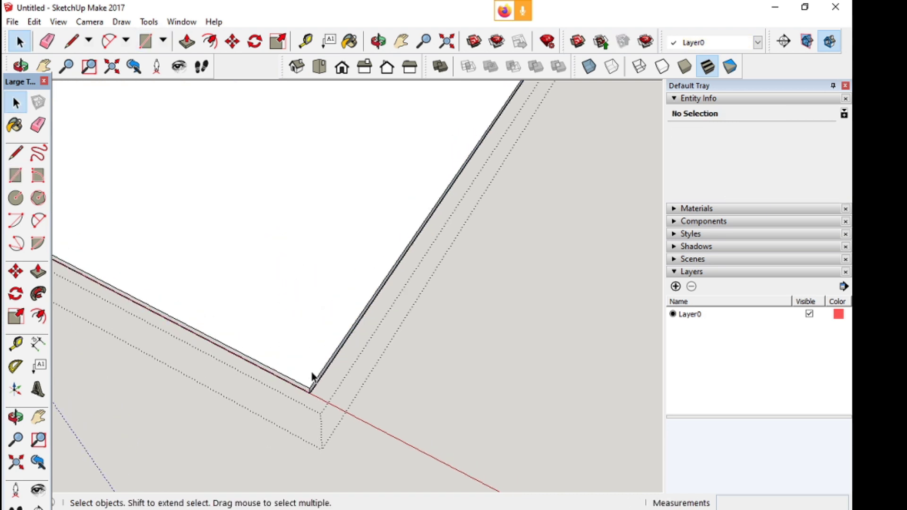
scroll(564, 358, "down", 2)
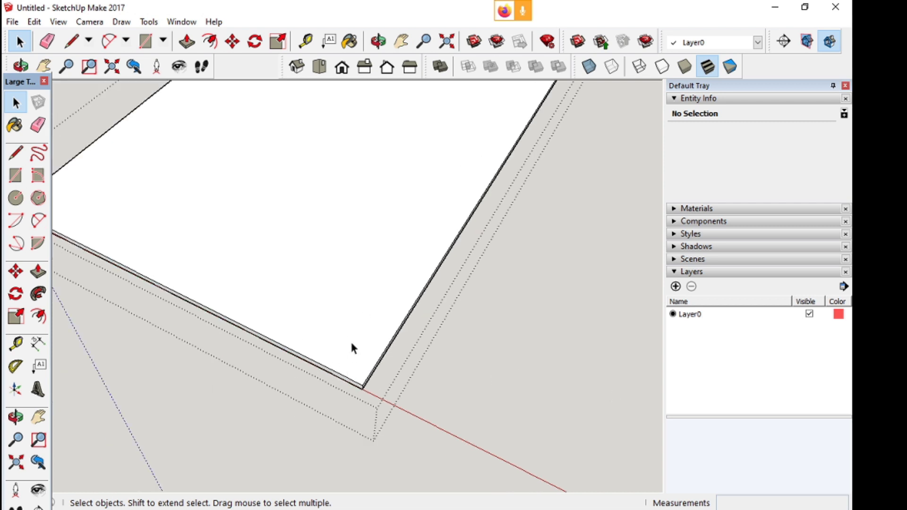
Draw a 48 by 0.75 inch strip rectangle on the sheet's top face
key("r")
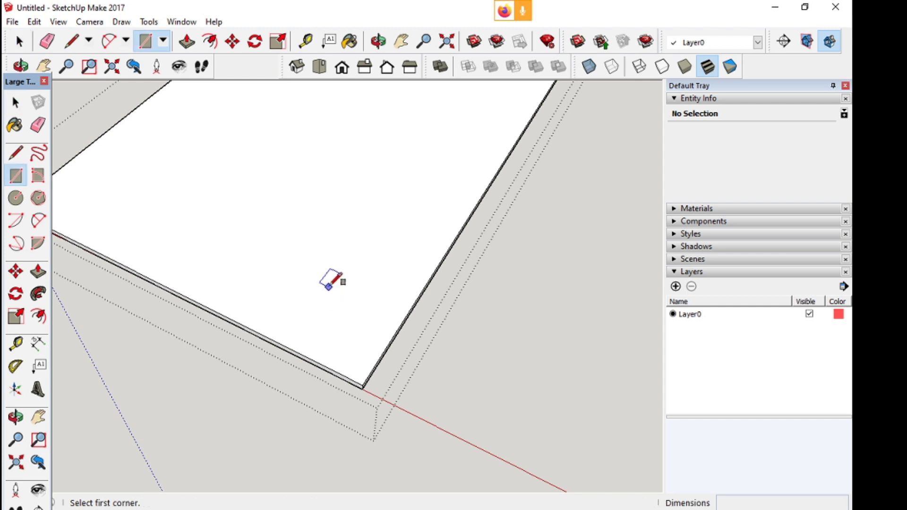
left_click(312, 328)
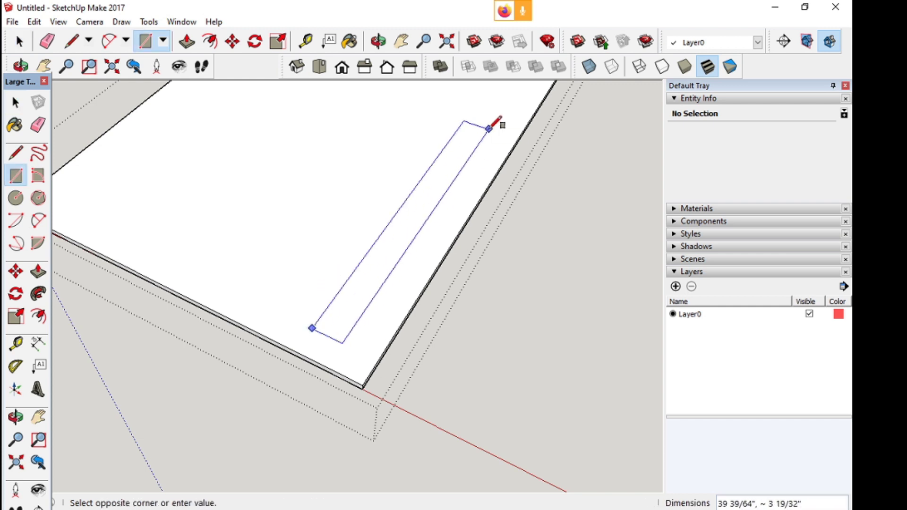
left_click(491, 120)
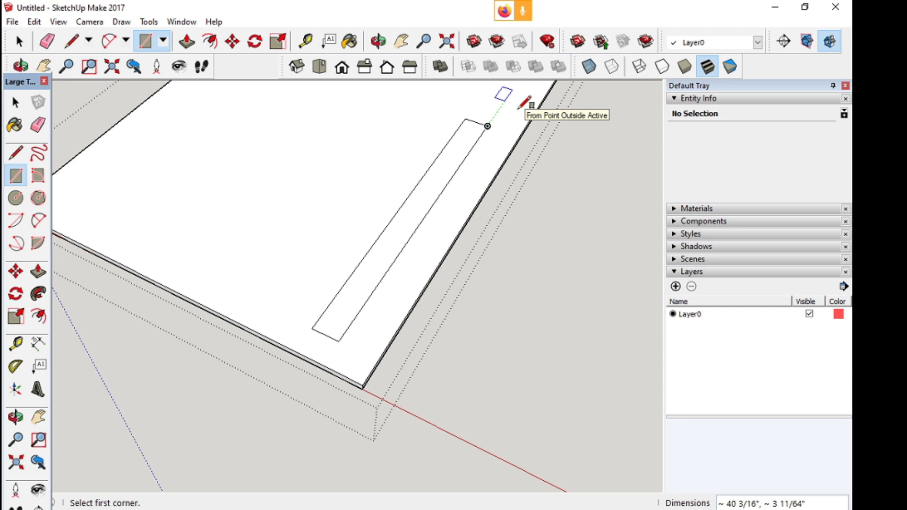
type(".75,48")
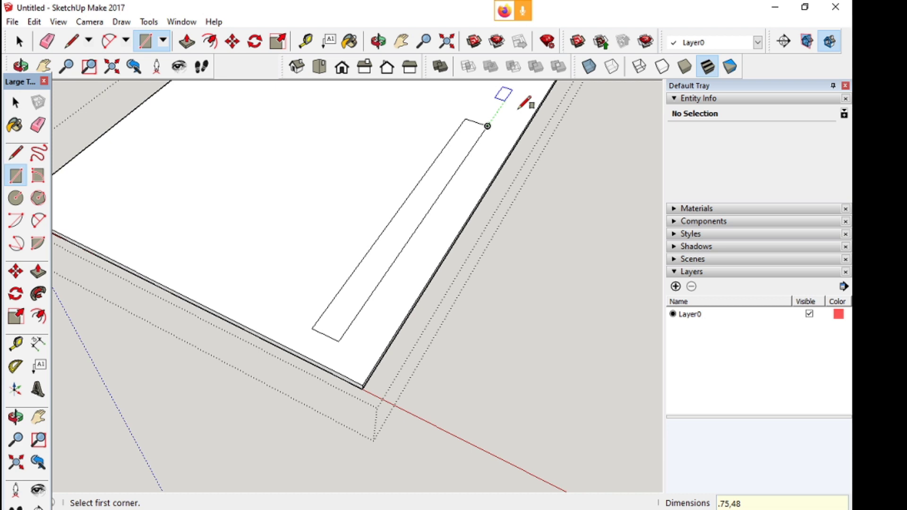
key("Return")
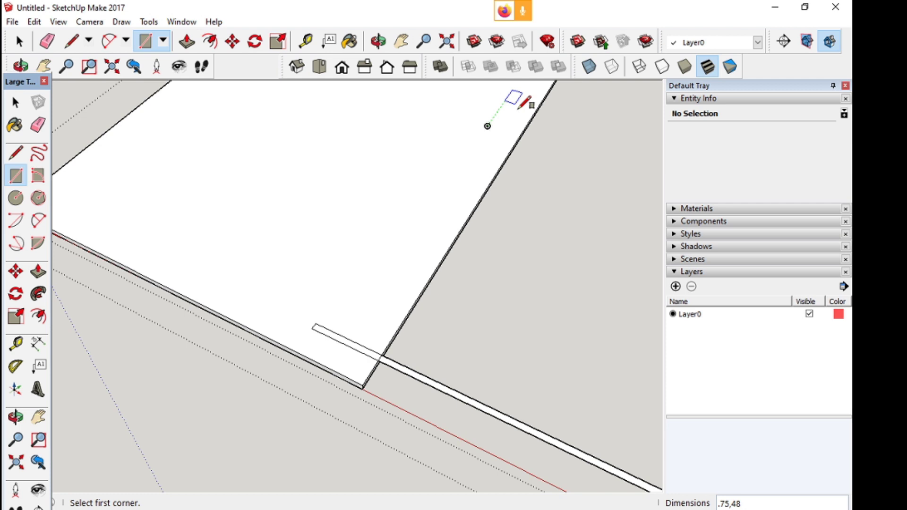
type("48,")
key("Return")
key("space")
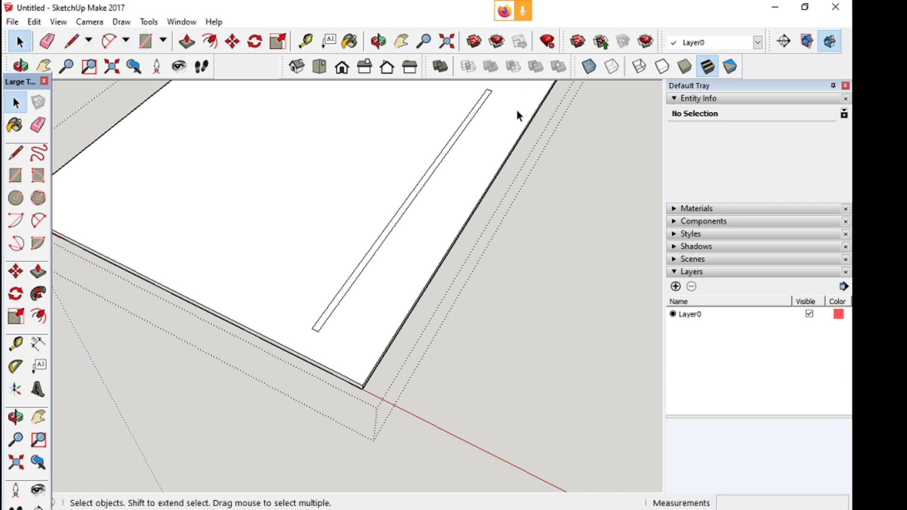
scroll(360, 236, "up", 3)
scroll(365, 368, "down", 3)
middle_click_drag(364, 366, 357, 330)
scroll(357, 330, "up", 4)
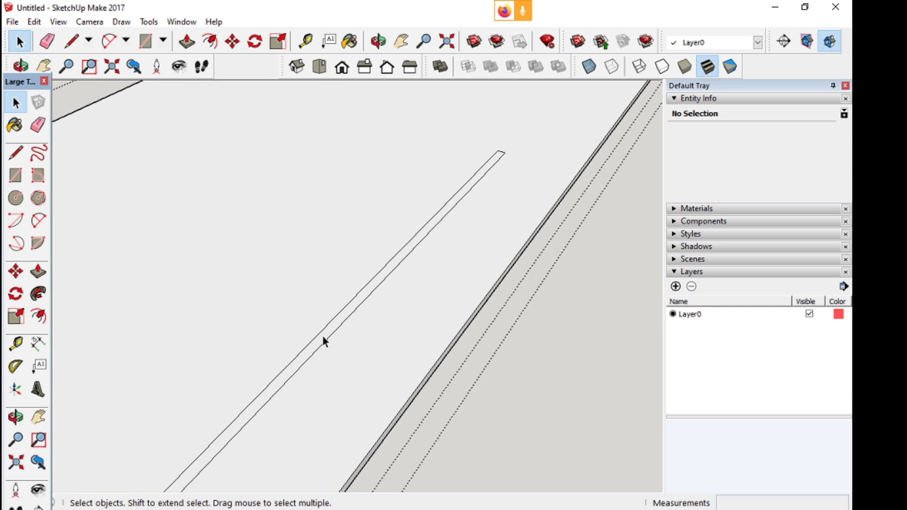
Push the strip down 1/4 inch to form the groove
double_click(323, 338)
key("p")
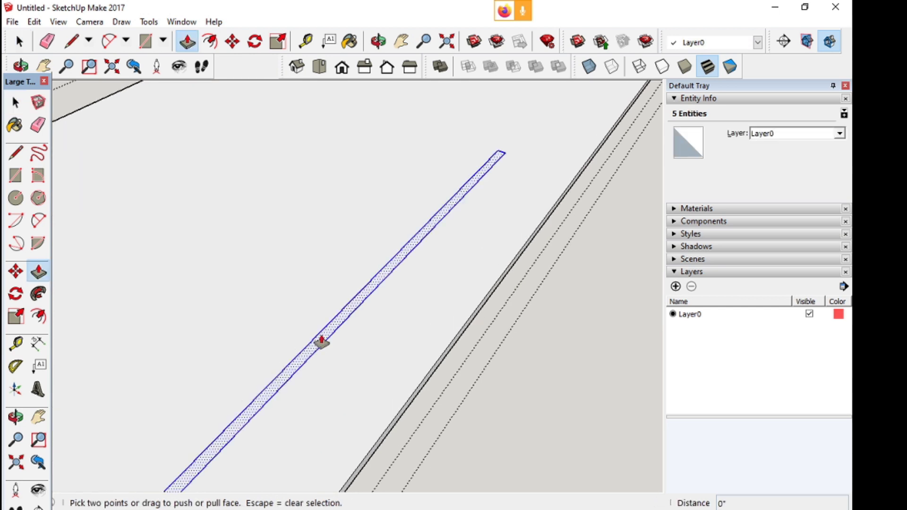
scroll(321, 340, "down", 5)
scroll(413, 239, "up", 5)
left_click(274, 362)
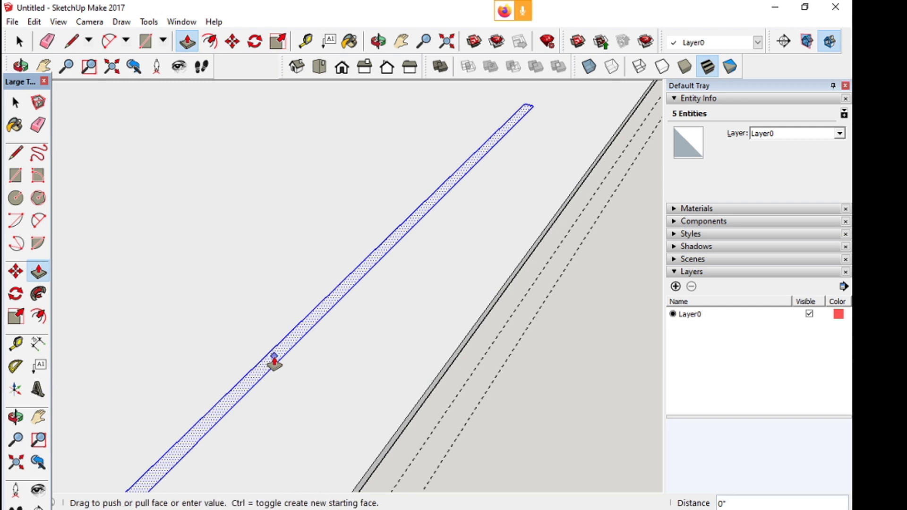
left_click(274, 372)
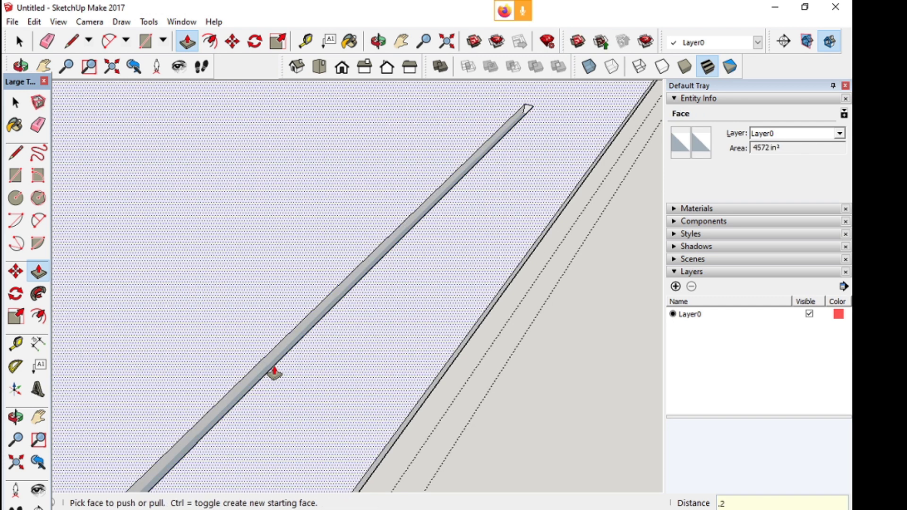
left_click(274, 372)
left_click(496, 276)
scroll(538, 326, "up", 3)
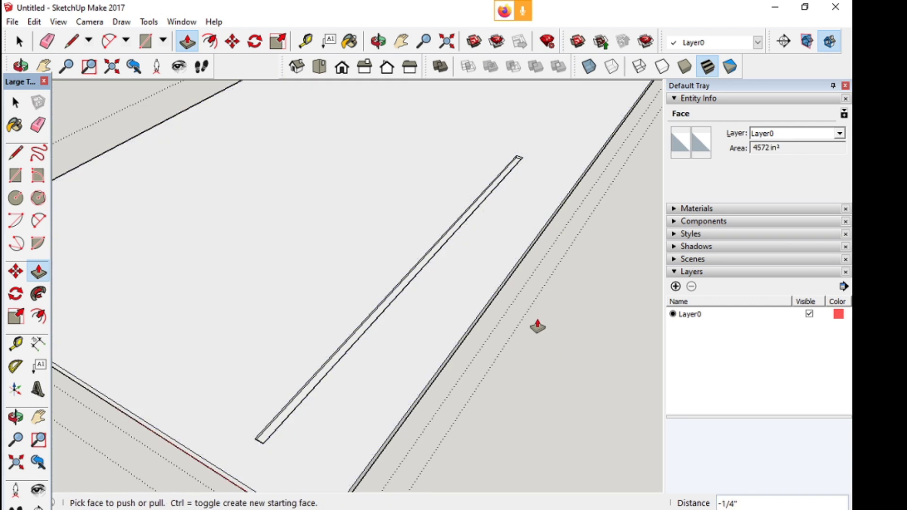
scroll(543, 333, "down", 2)
key("space")
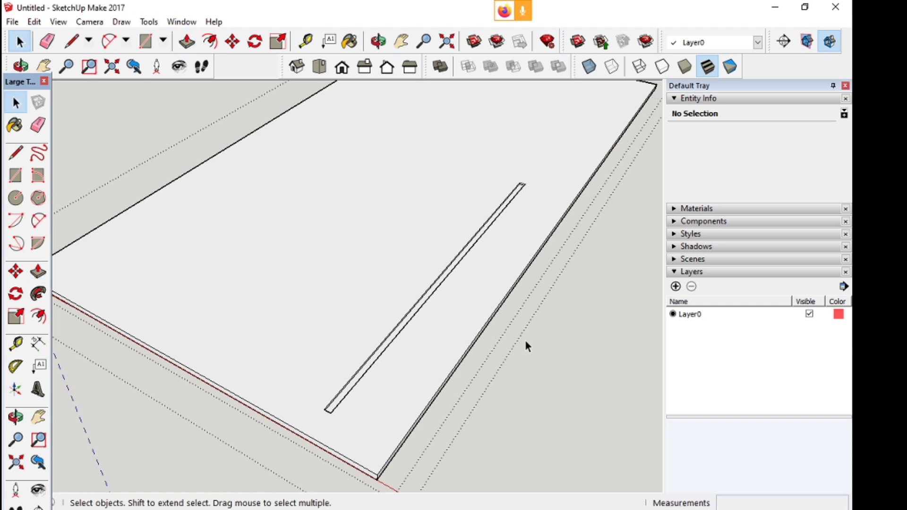
scroll(549, 341, "down", 1)
scroll(224, 442, "down", 2)
middle_click_drag(223, 442, 500, 377)
scroll(501, 370, "up", 4)
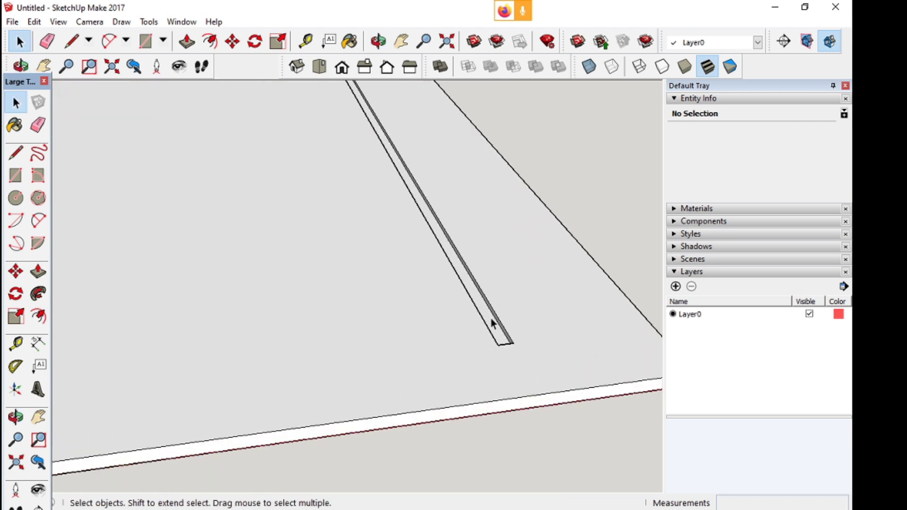
middle_click_drag(492, 323, 260, 331)
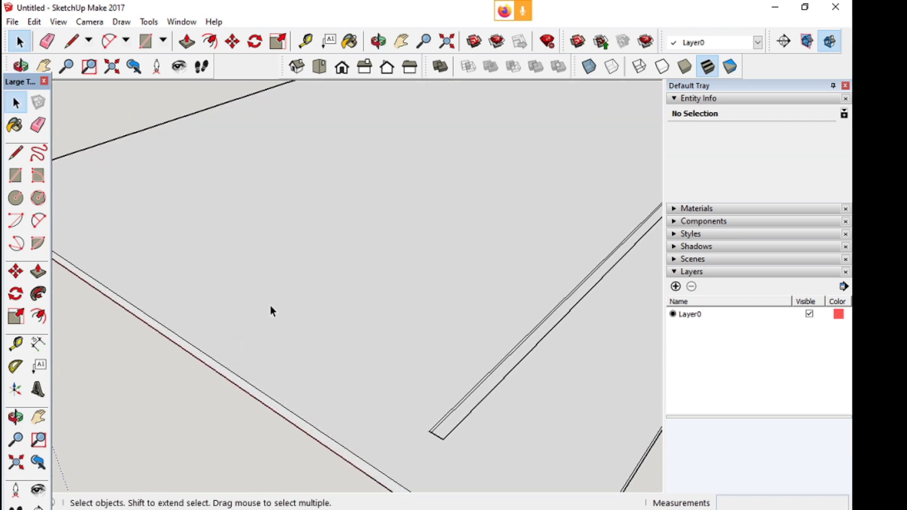
key("r")
left_click(182, 209)
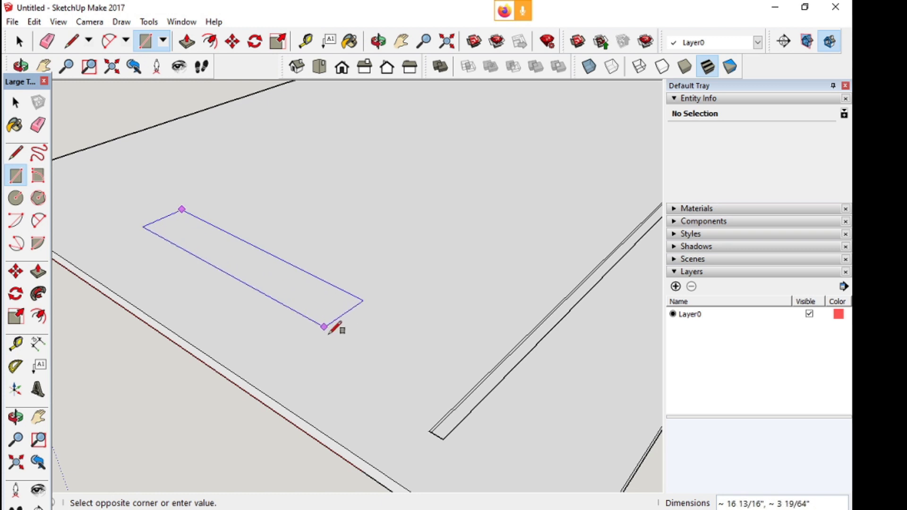
left_click(403, 340)
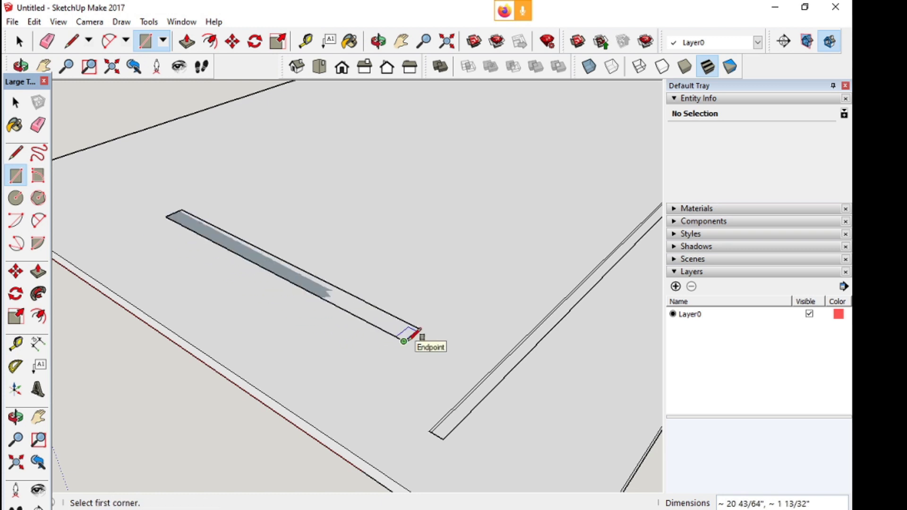
type("3")
type("4,.7")
type("5")
key("Return")
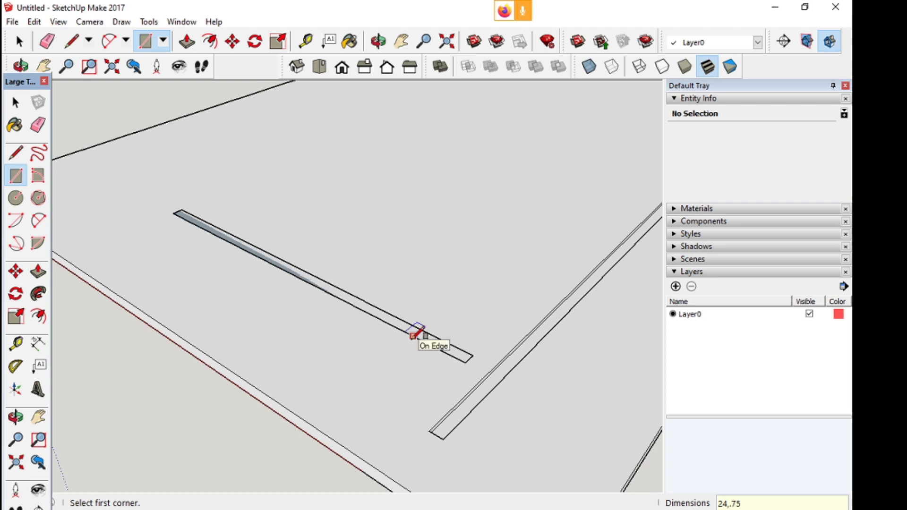
key("p")
left_click(415, 336)
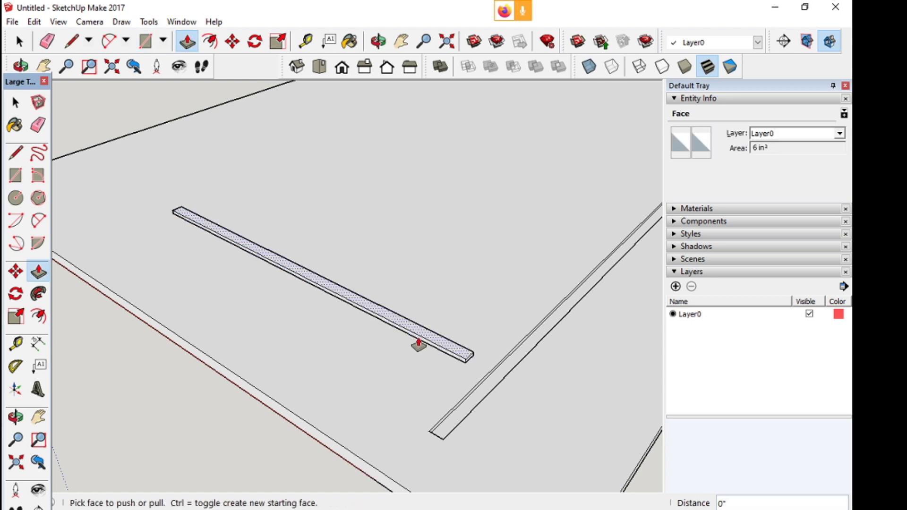
left_click(437, 349)
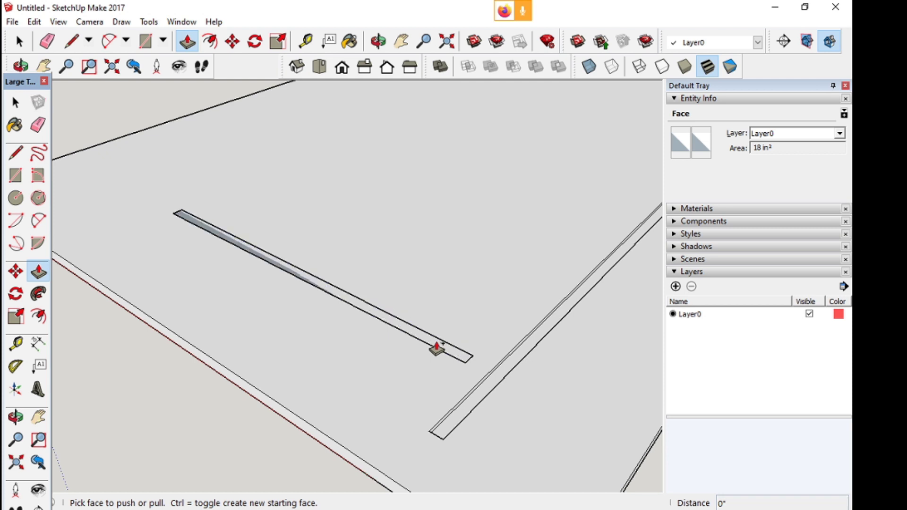
scroll(403, 326, "up", 3)
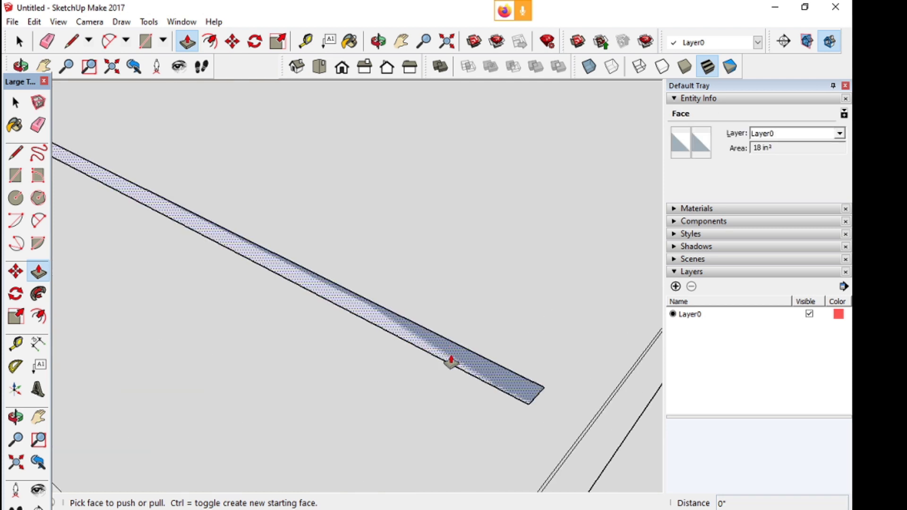
left_click(450, 362)
left_click(452, 389)
middle_click_drag(453, 388, 405, 345)
left_click(404, 344)
left_click(415, 374)
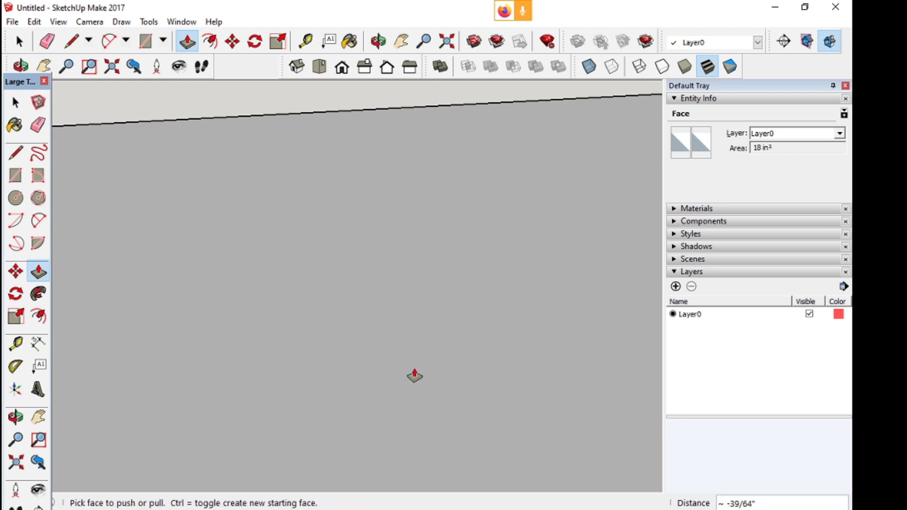
key("ctrl+z")
key("ctrl+z")
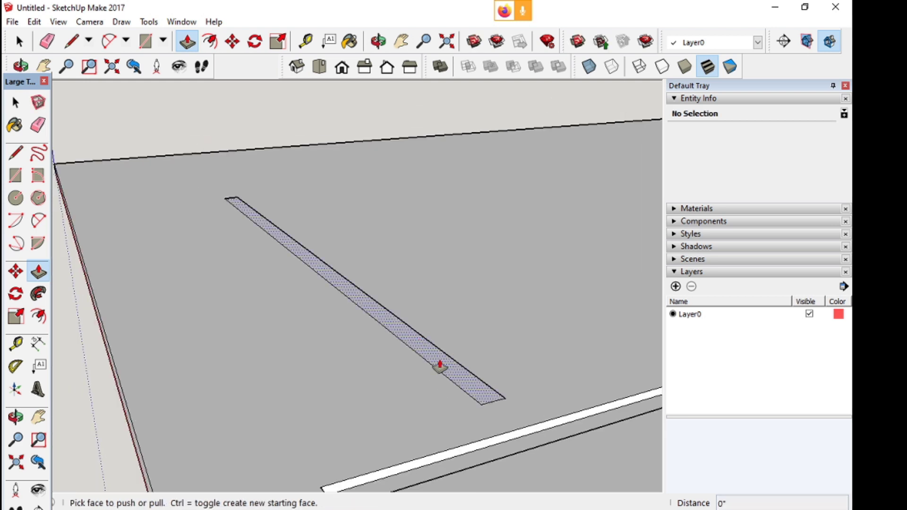
key("space")
key("Escape")
key("ctrl+shift+z")
key("ctrl+shift+z")
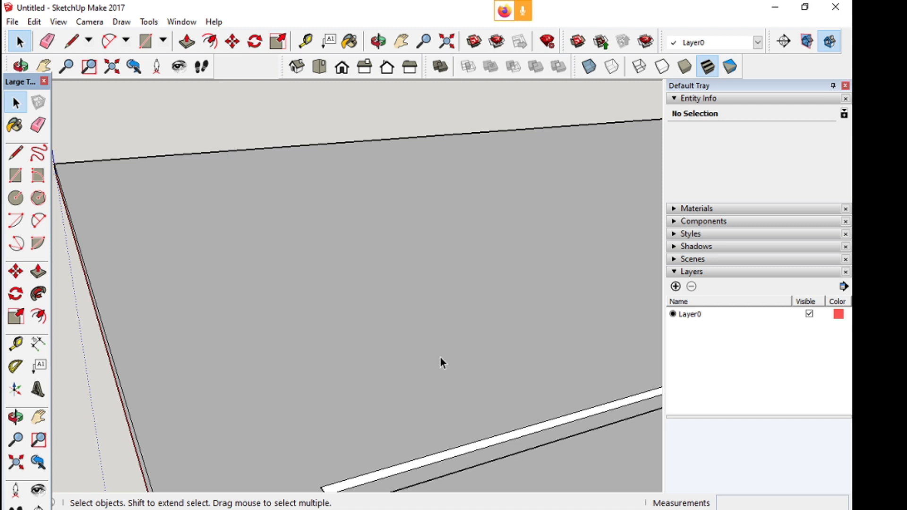
left_click(34, 22)
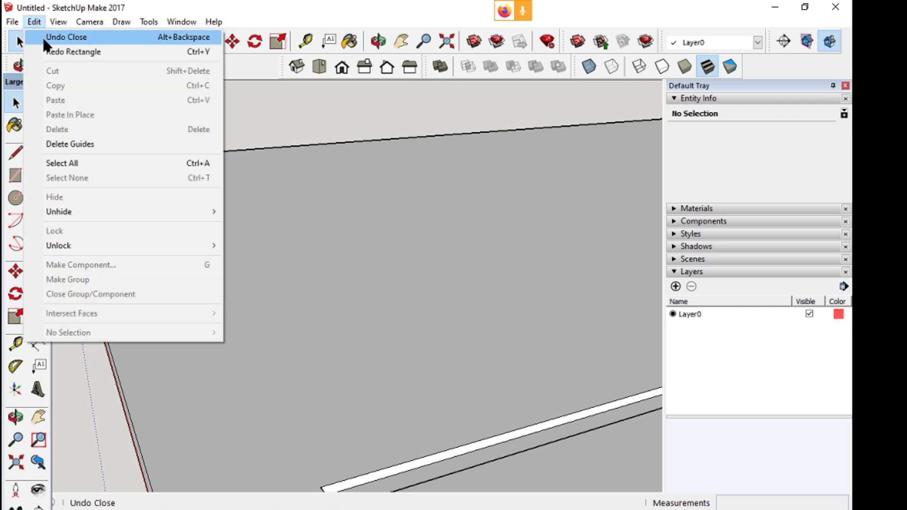
left_click(58, 52)
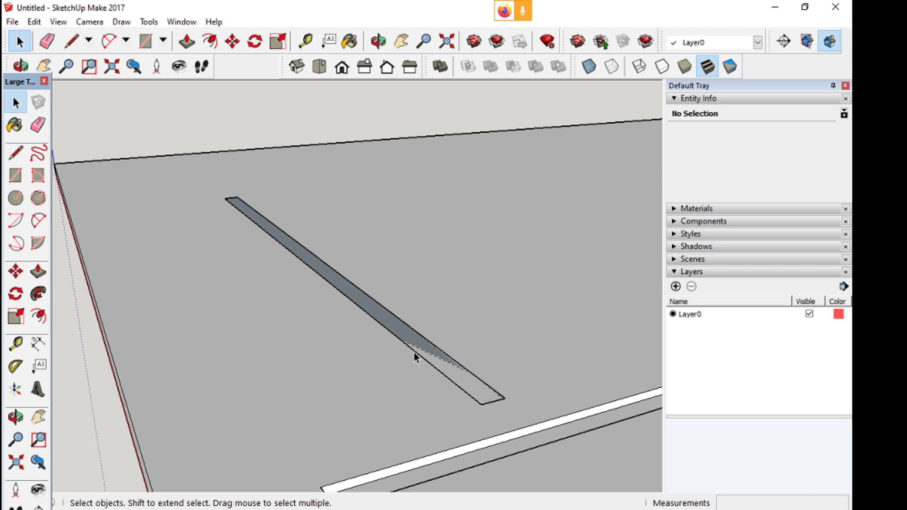
key("p")
left_click(433, 363)
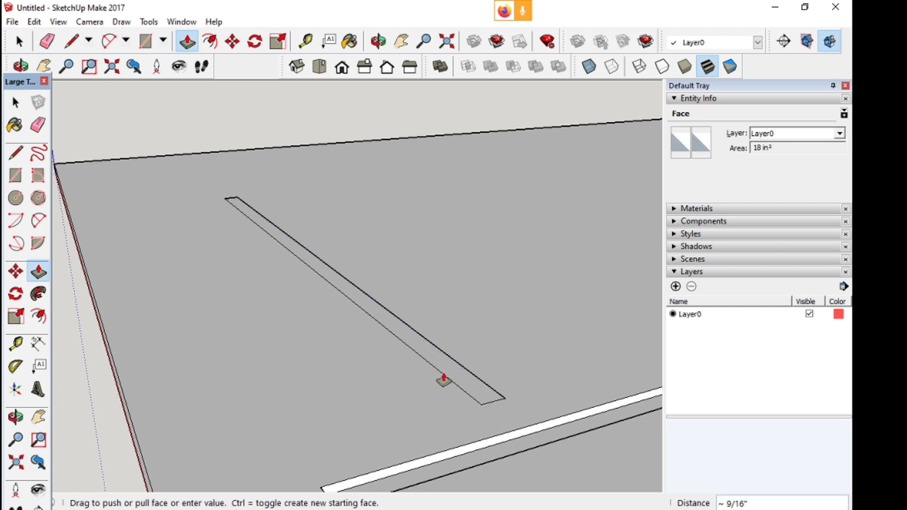
left_click(478, 391)
scroll(454, 359, "down", 3)
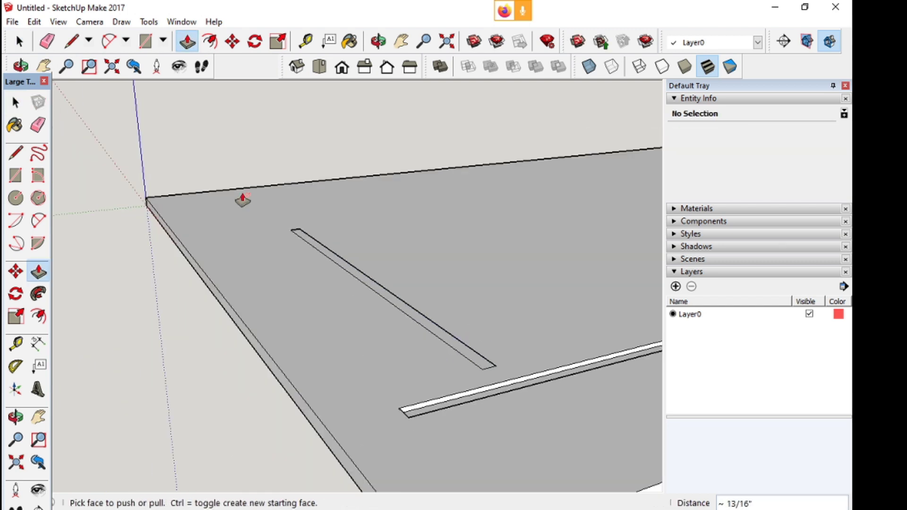
scroll(292, 189, "down", 2)
scroll(396, 239, "up", 3)
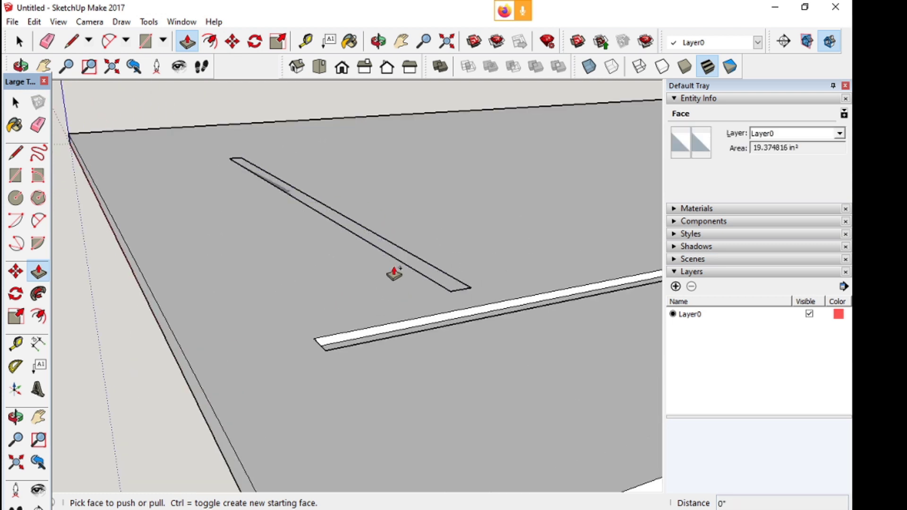
key("ctrl+z")
key("ctrl+z")
key("space")
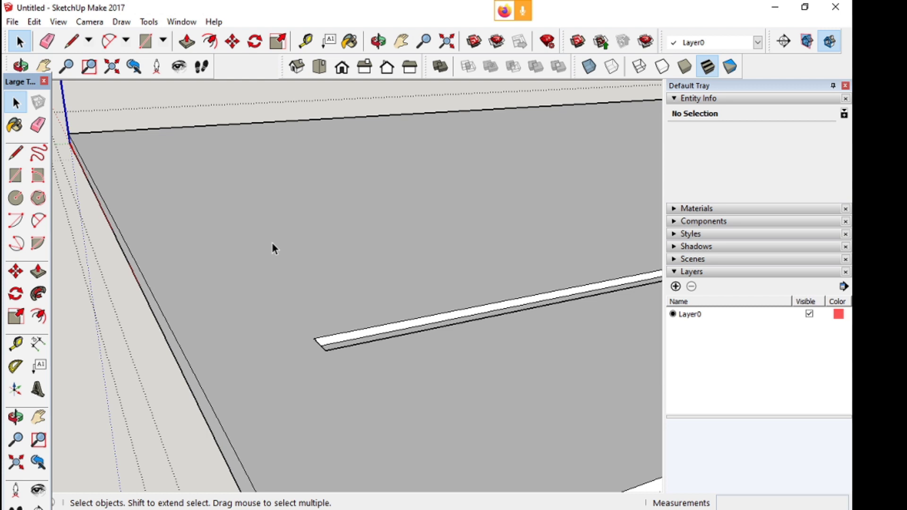
Draw a 24 by 0.75 inch strip crossing the first groove
key("r")
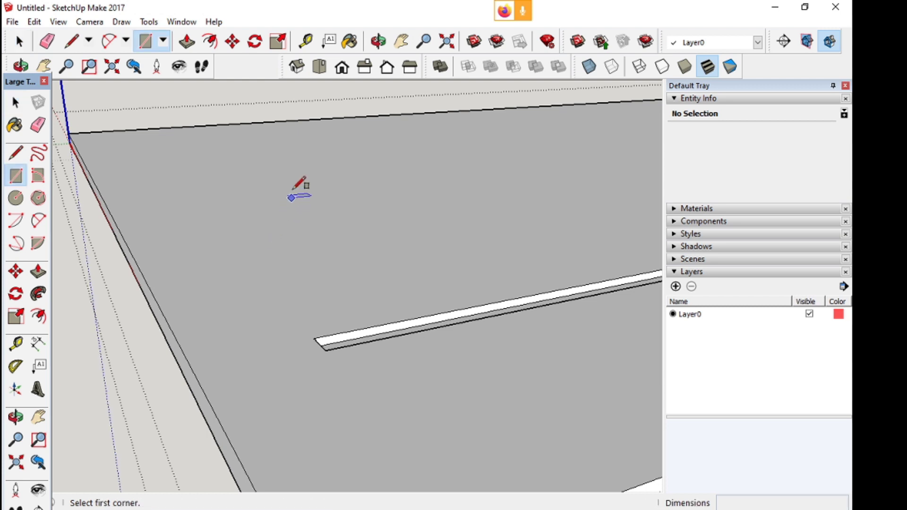
left_click(286, 170)
left_click(392, 266)
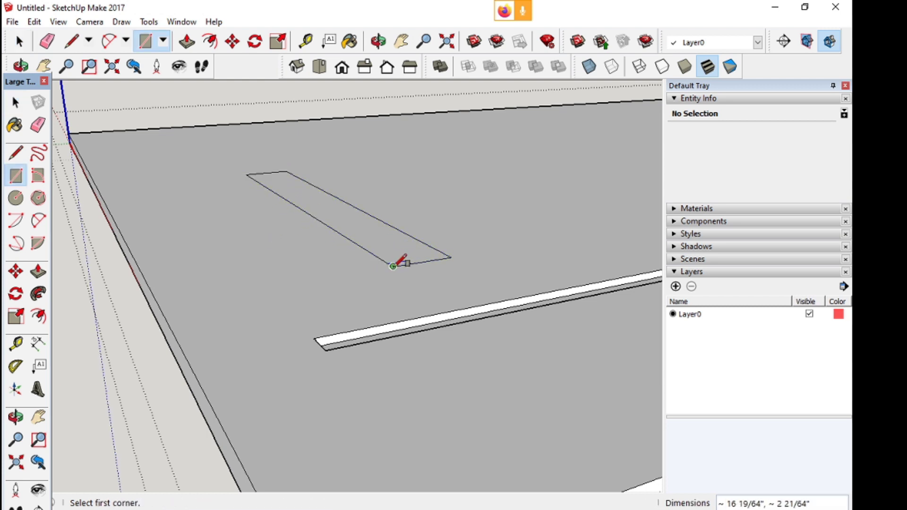
type("24,.7")
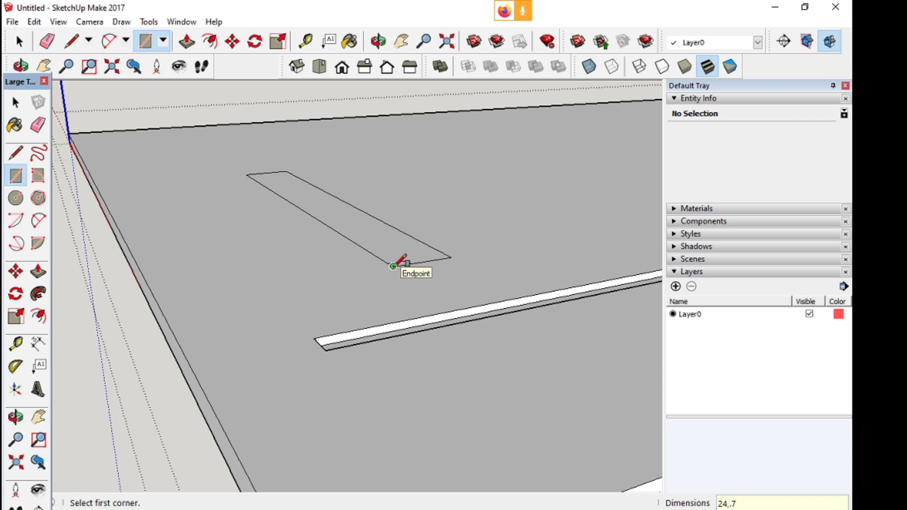
type("5")
key("Return")
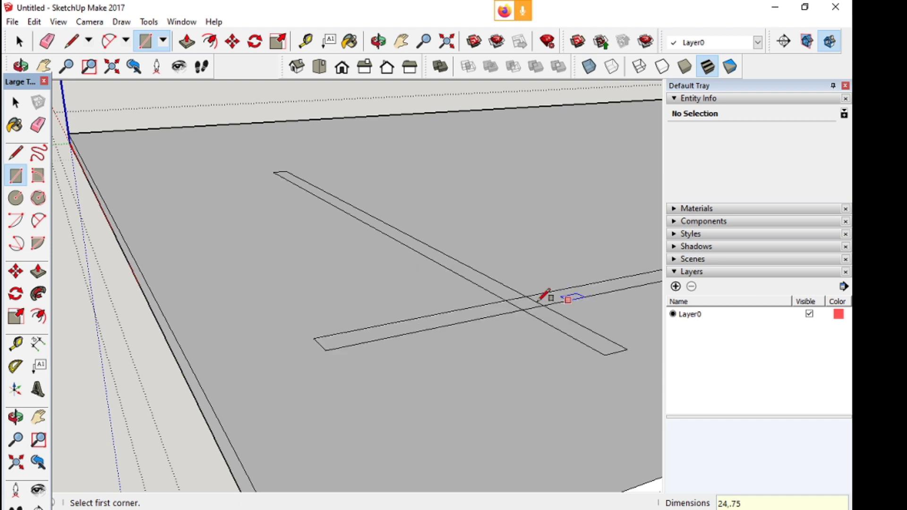
scroll(520, 296, "up", 2)
scroll(510, 279, "down", 2)
Push the second strip down to the first groove's depth and inspect the cross
key("p")
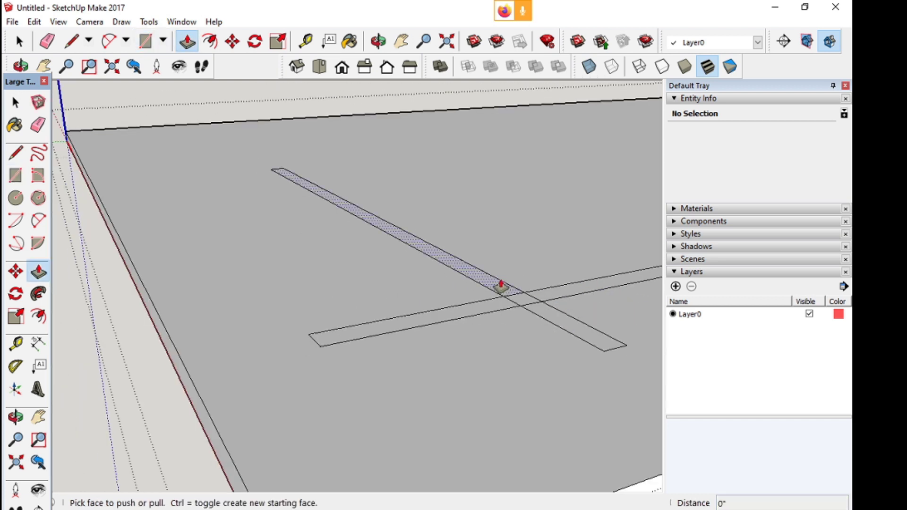
left_click(491, 283)
left_click(496, 297)
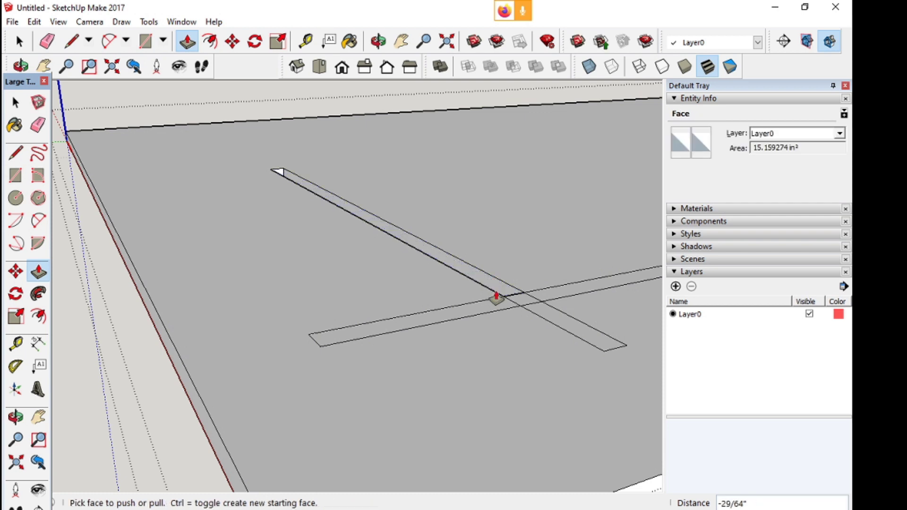
double_click(496, 297)
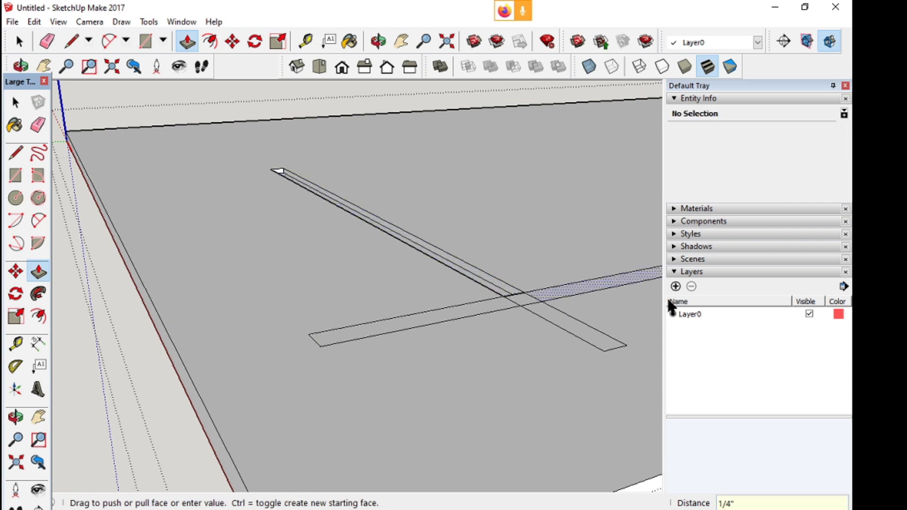
left_click(569, 297)
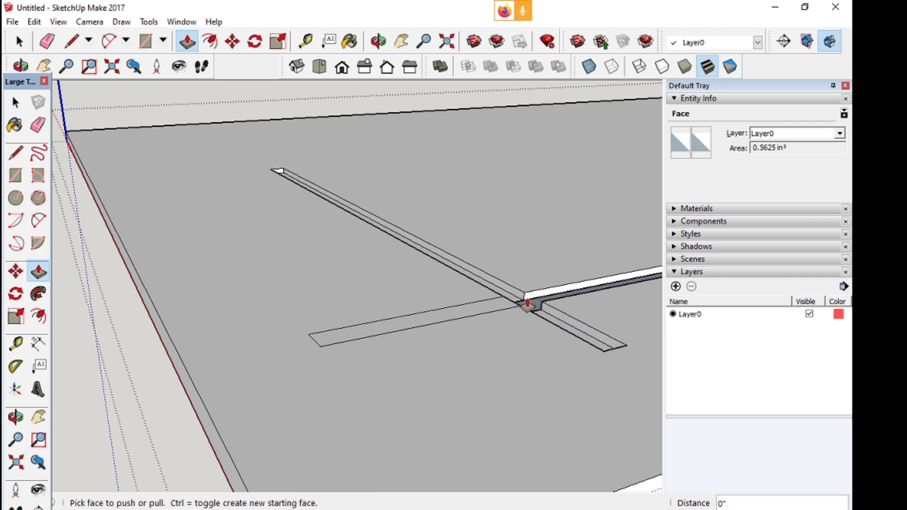
double_click(466, 310)
key("space")
scroll(483, 317, "down", 1)
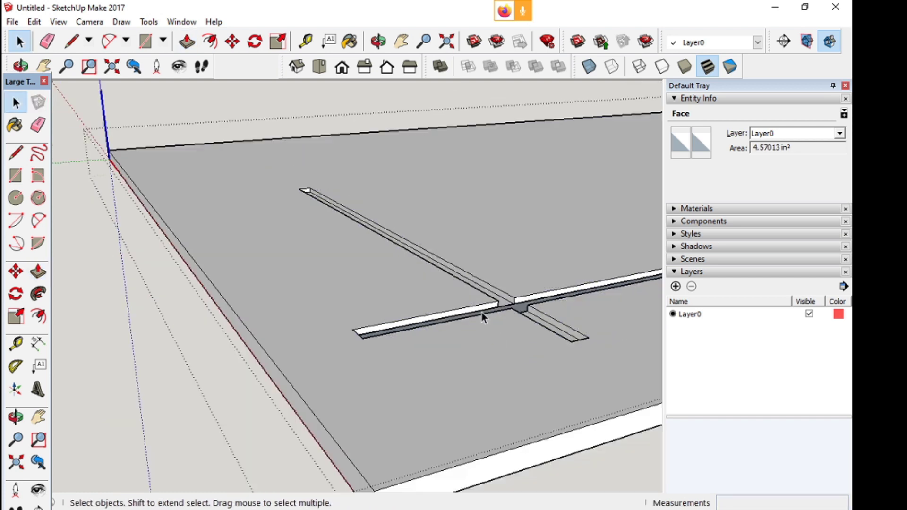
middle_click_drag(482, 317, 425, 150)
scroll(395, 300, "up", 3)
middle_click_drag(395, 299, 537, 261)
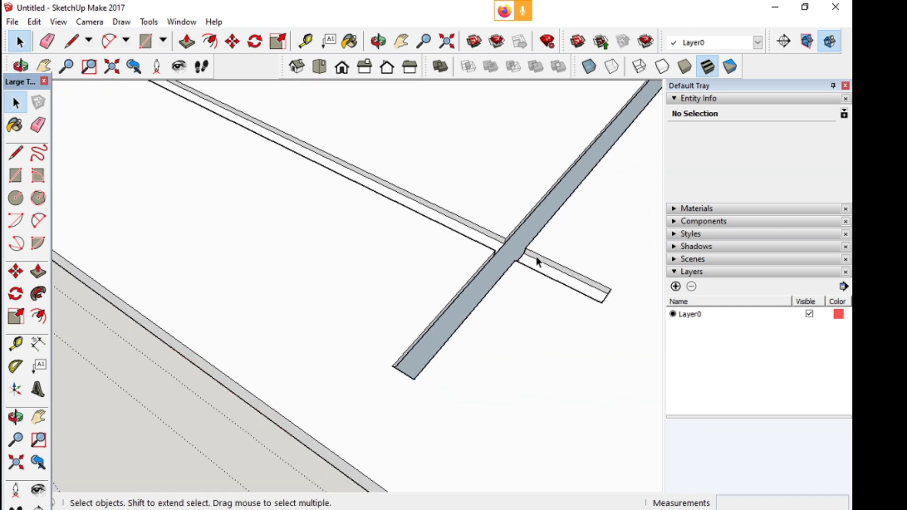
middle_click_drag(449, 277, 403, 246)
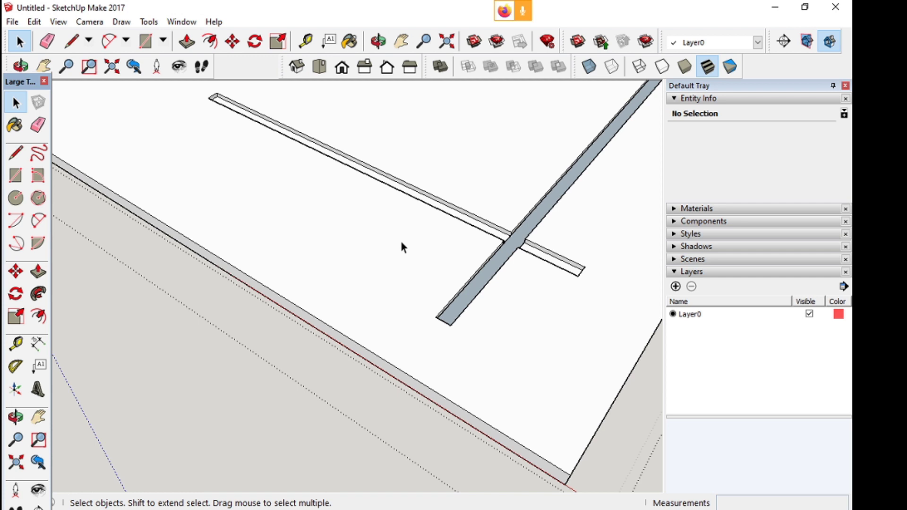
Draw two circles near the grooves, radii 0.375 and 0.25
key("c")
left_click(348, 219)
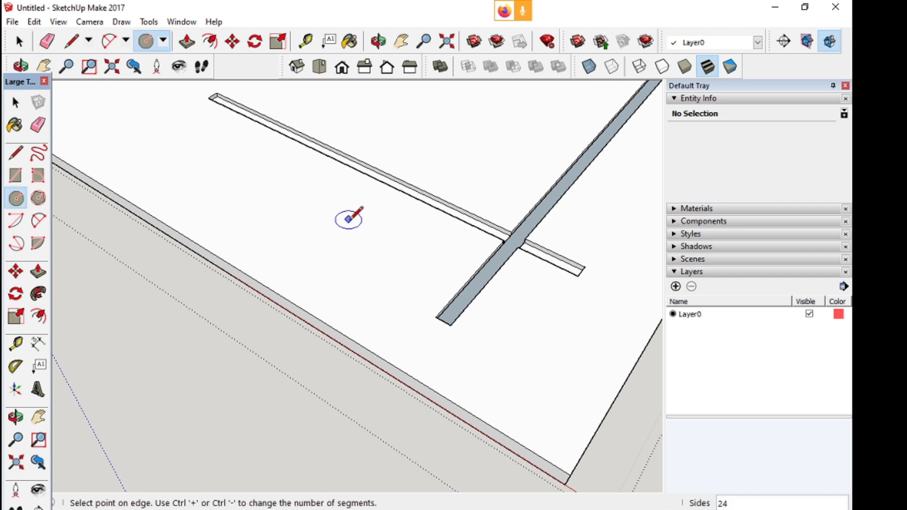
left_click(361, 227)
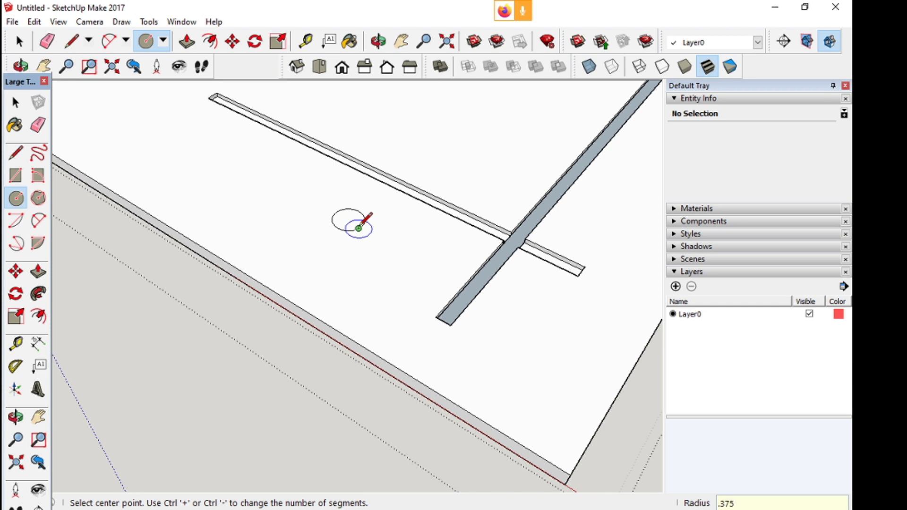
scroll(360, 224, "up", 5)
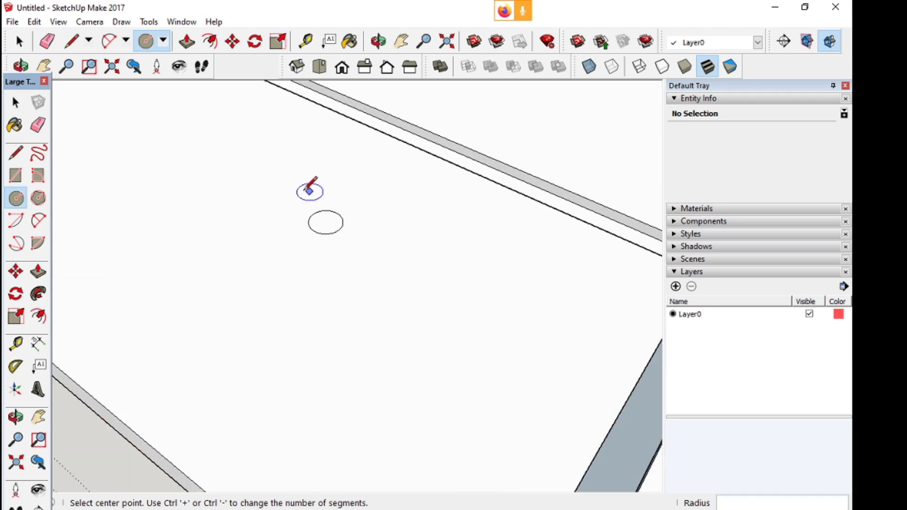
left_click(215, 158)
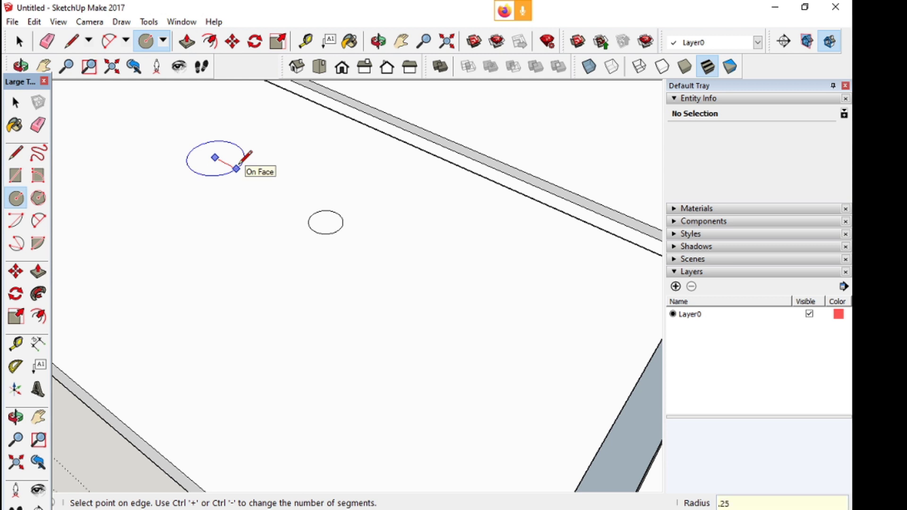
key("Return")
Push the larger circle 0.25 inch deep and the smaller one about 3/4 inch
key("p")
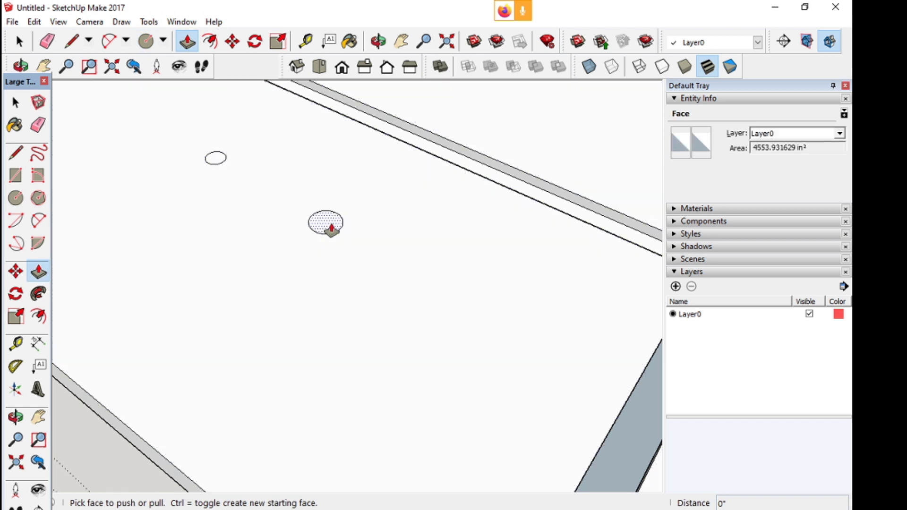
left_click_drag(326, 226, 326, 237)
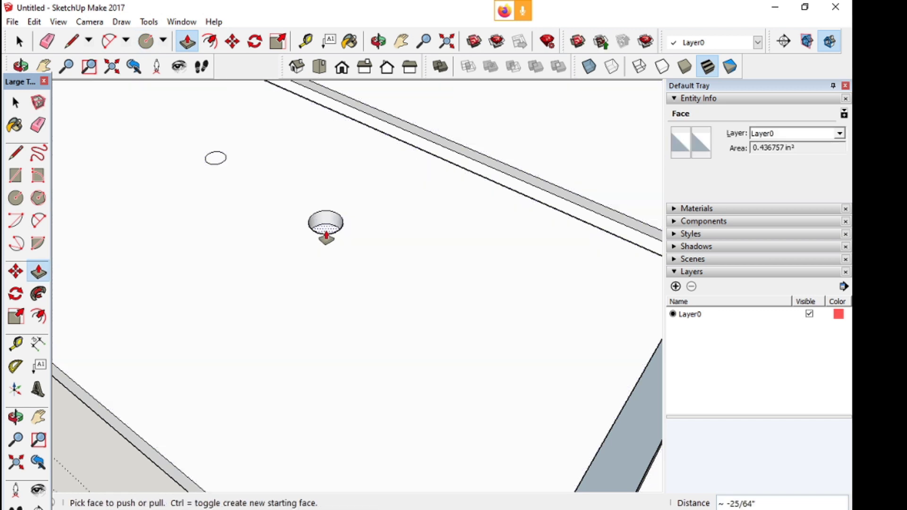
type(".25")
key("Return")
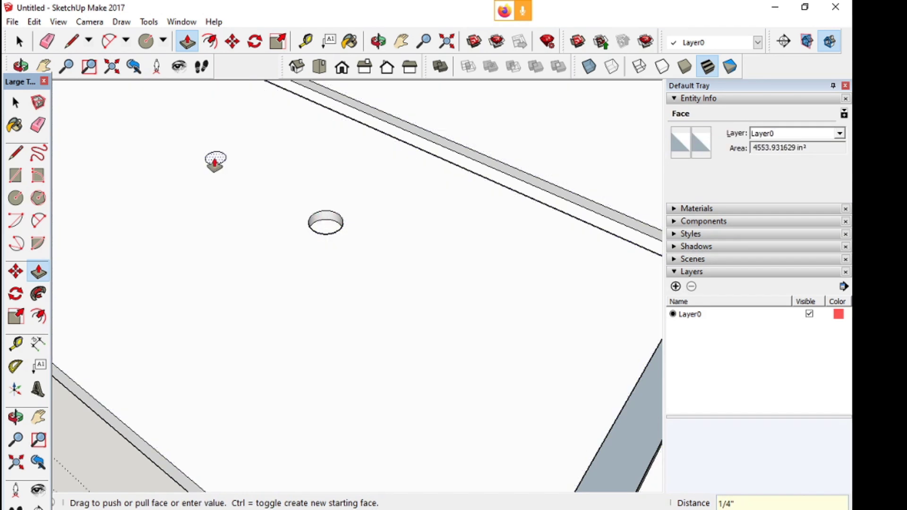
left_click_drag(216, 162, 97, 421)
key("space")
middle_click_drag(296, 326, 225, 431)
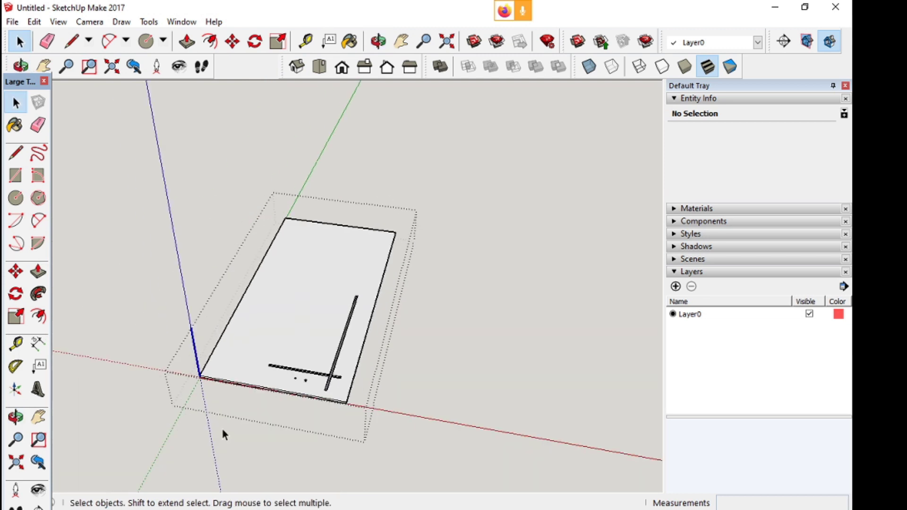
Deepen the larger hole to 1/2 inch
scroll(321, 363, "up", 3)
scroll(449, 265, "up", 3)
middle_click_drag(449, 265, 411, 328)
scroll(431, 303, "up", 3)
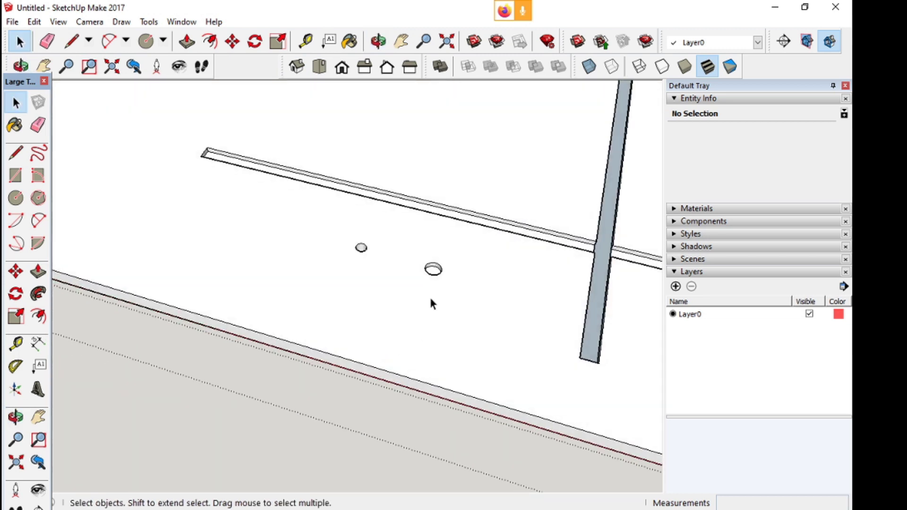
scroll(438, 258, "up", 2)
key("p")
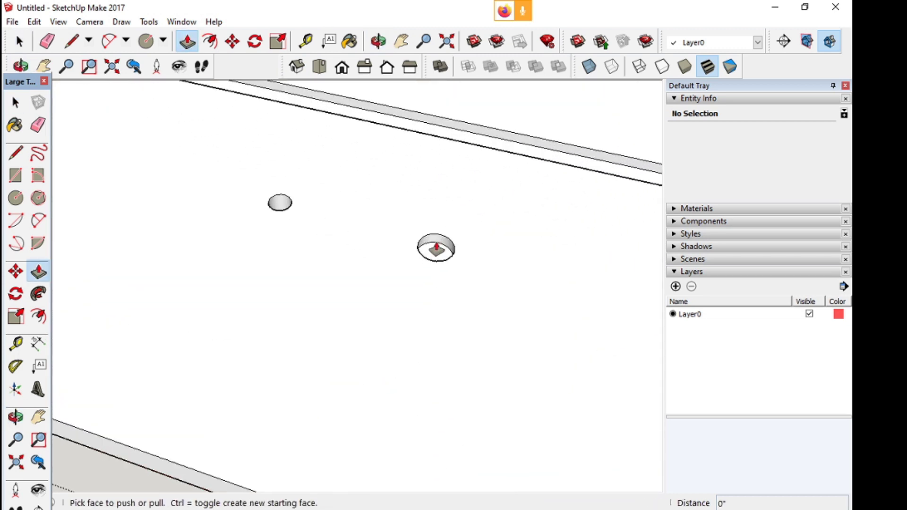
left_click(435, 248)
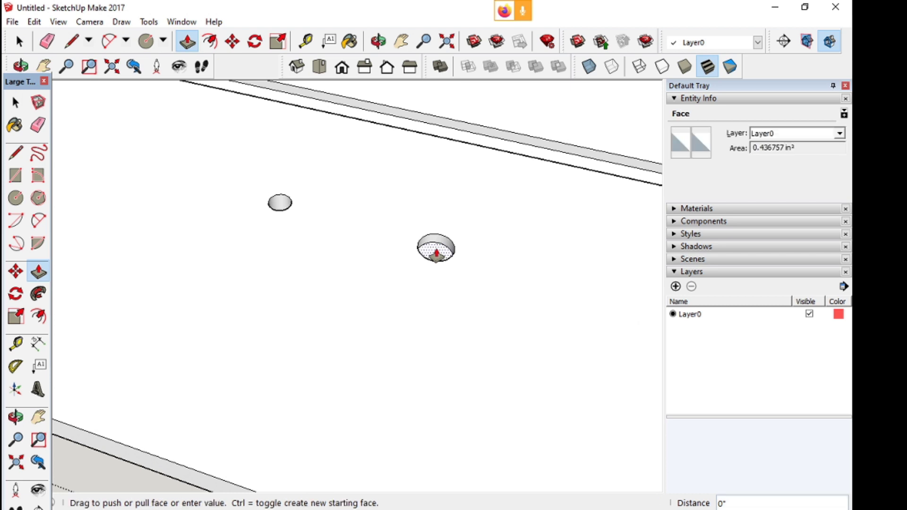
left_click(170, 480)
key("space")
Orbit around the finished slab, select everything, then clear the selection
scroll(360, 331, "down", 5)
mouse_move(359, 306)
middle_mouse_down()
mouse_move(454, 203)
mouse_move(357, 320)
middle_mouse_up()
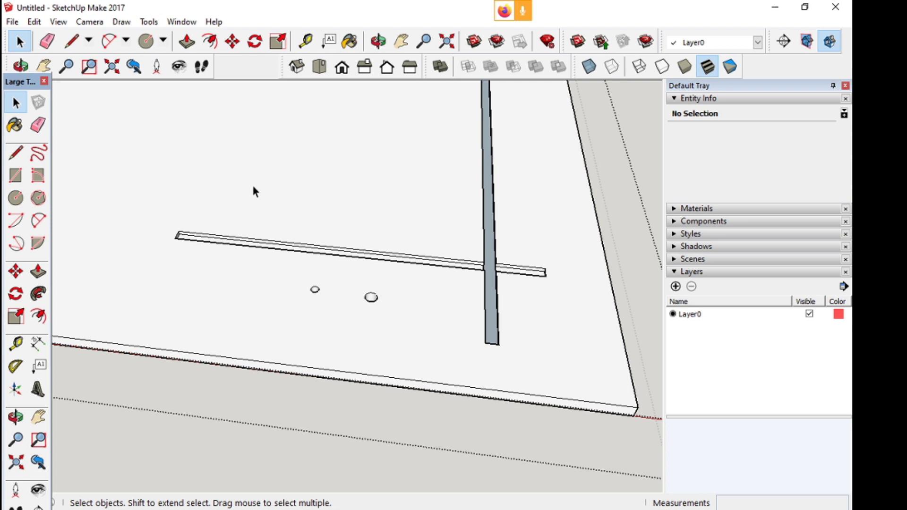
scroll(324, 312, "up", 5)
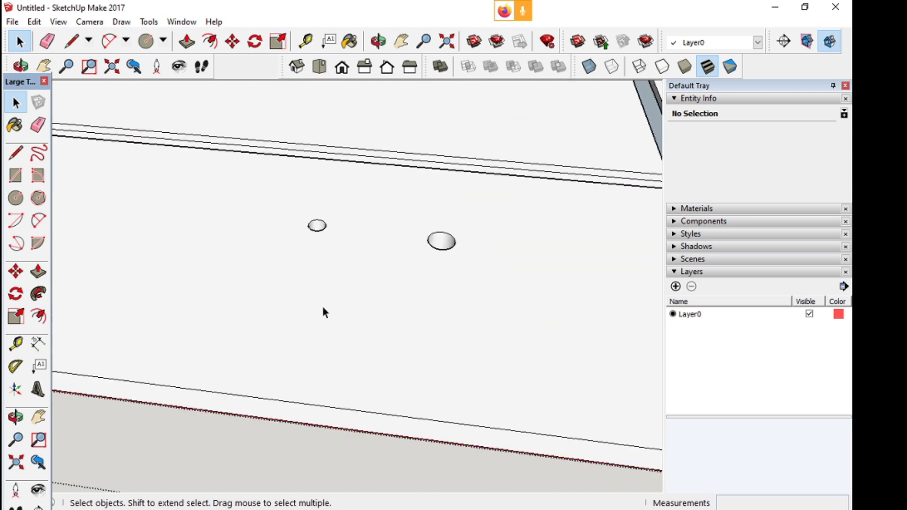
scroll(377, 250, "down", 4)
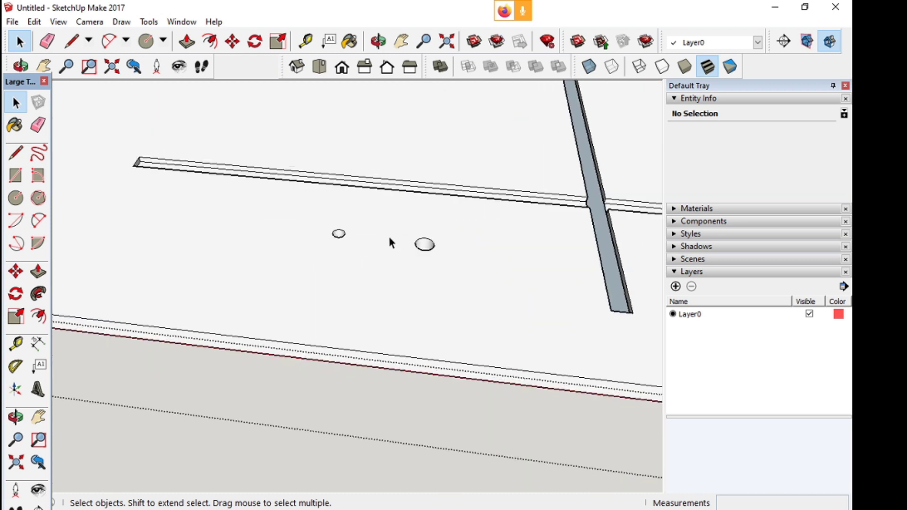
scroll(420, 285, "down", 2)
scroll(387, 397, "down", 2)
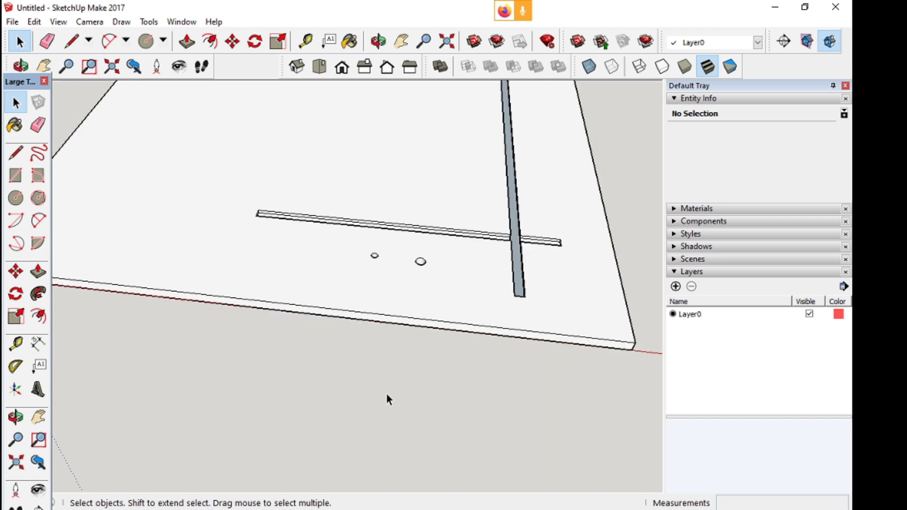
middle_click_drag(387, 397, 429, 406)
scroll(431, 318, "up", 4)
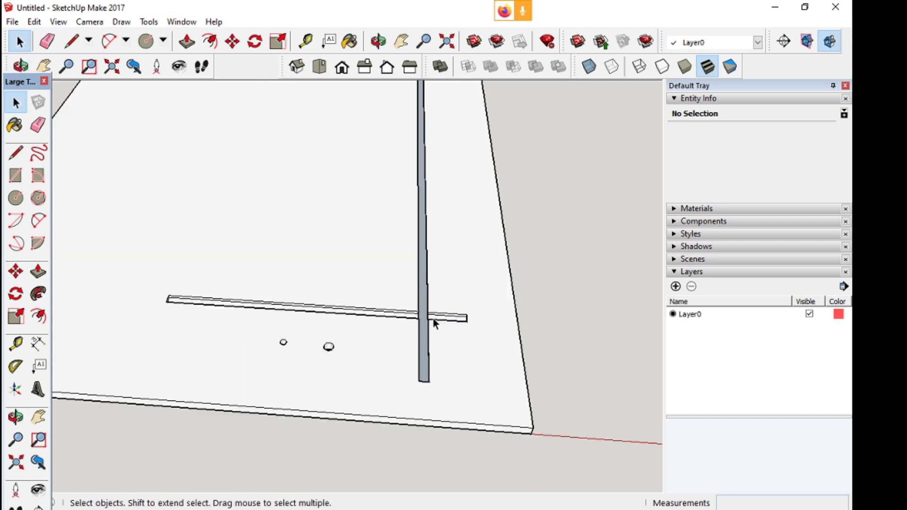
key("ctrl+a")
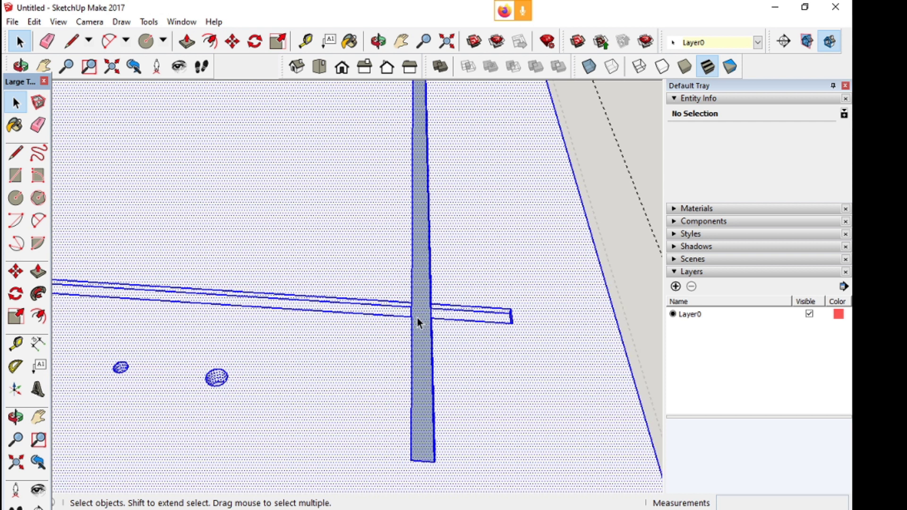
scroll(416, 319, "down", 2)
scroll(428, 359, "down", 2)
middle_click_drag(428, 359, 516, 231)
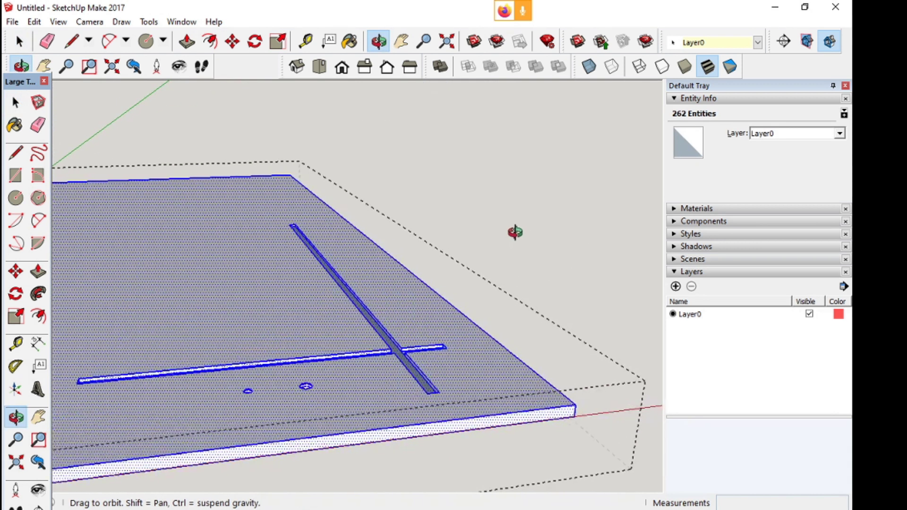
scroll(393, 348, "up", 3)
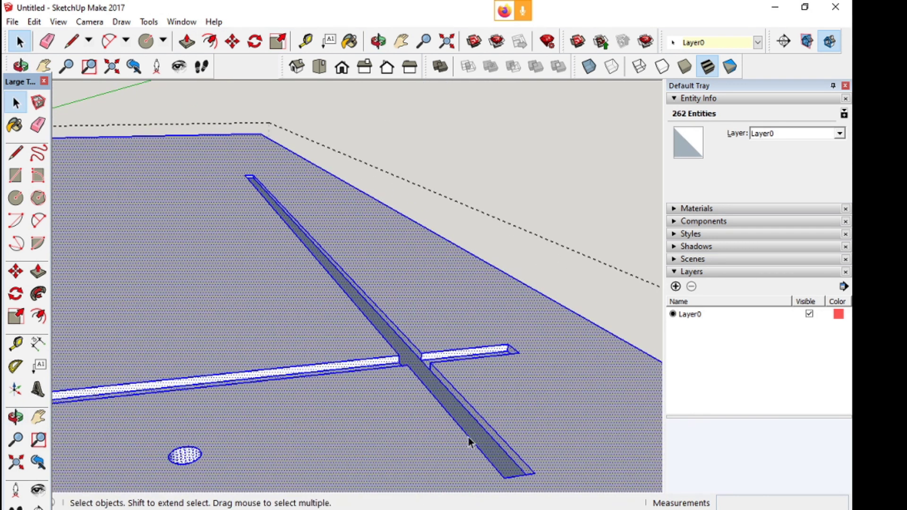
left_click(539, 184)
scroll(539, 222, "down", 4)
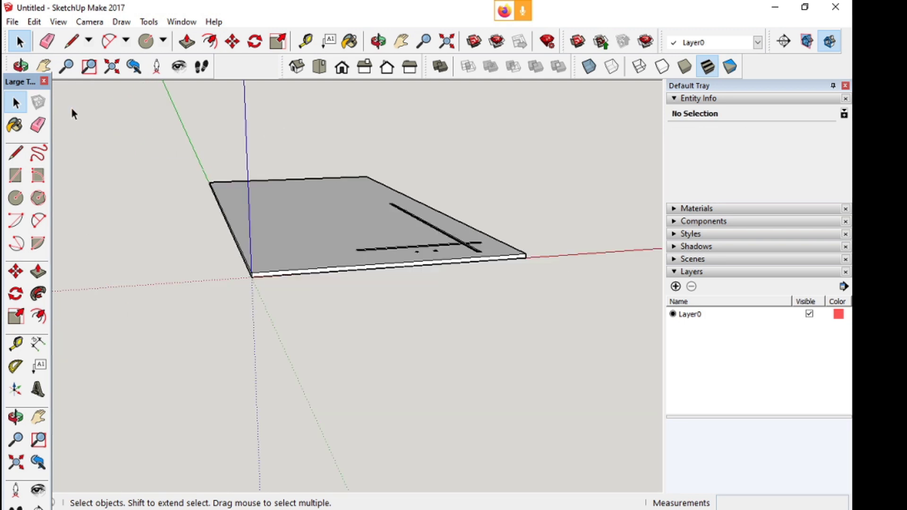
Save the model with the file name EJS in the Documents folder
left_click(13, 22)
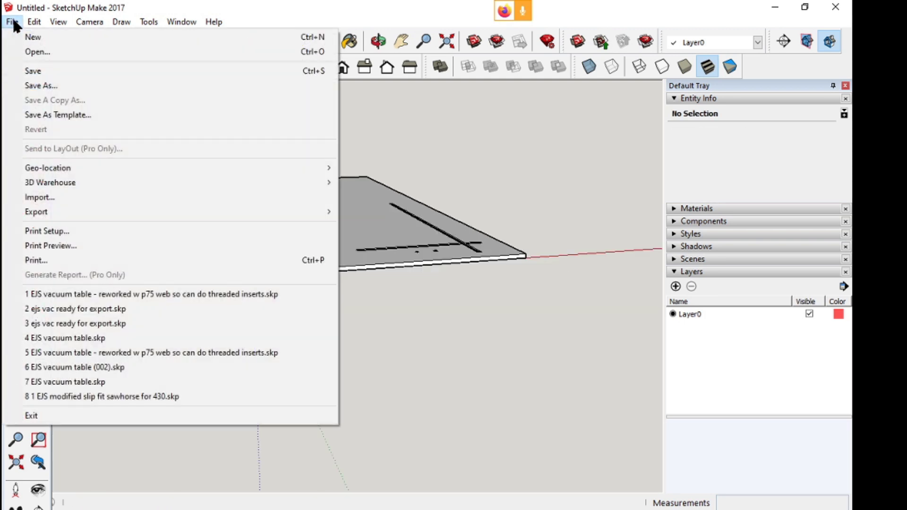
left_click(38, 71)
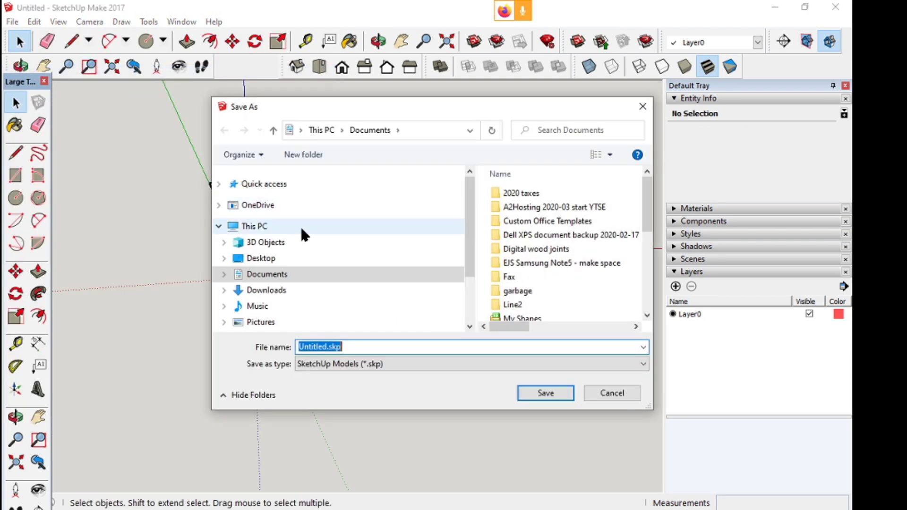
type("EJS")
key("Return")
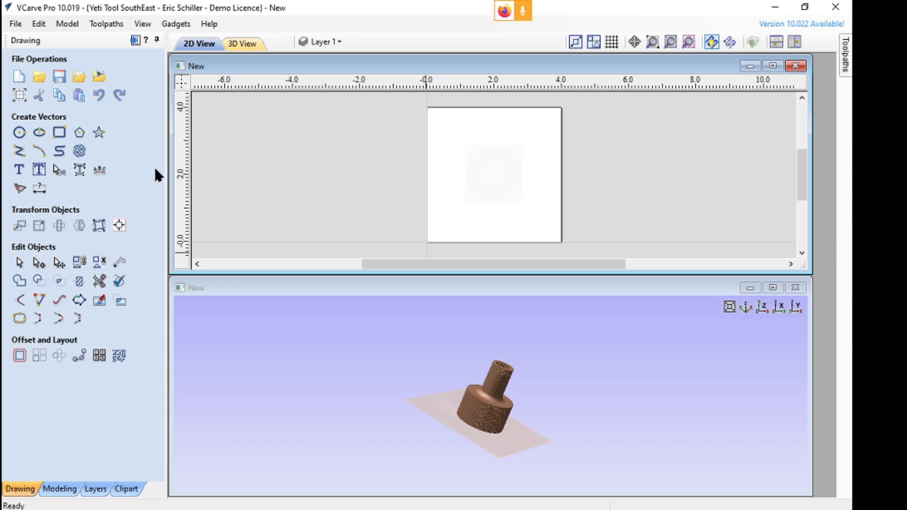
Start a new job, discarding changes to the previous one
left_click(16, 24)
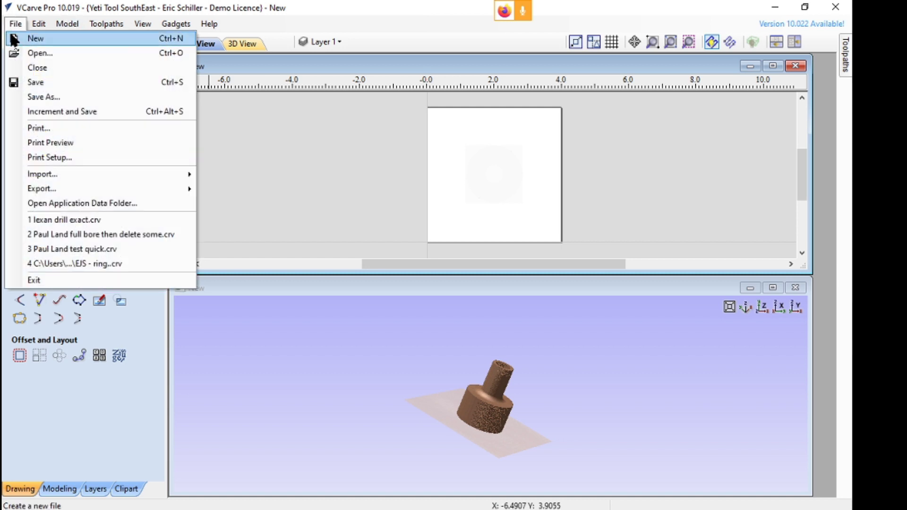
left_click(24, 33)
left_click(423, 296)
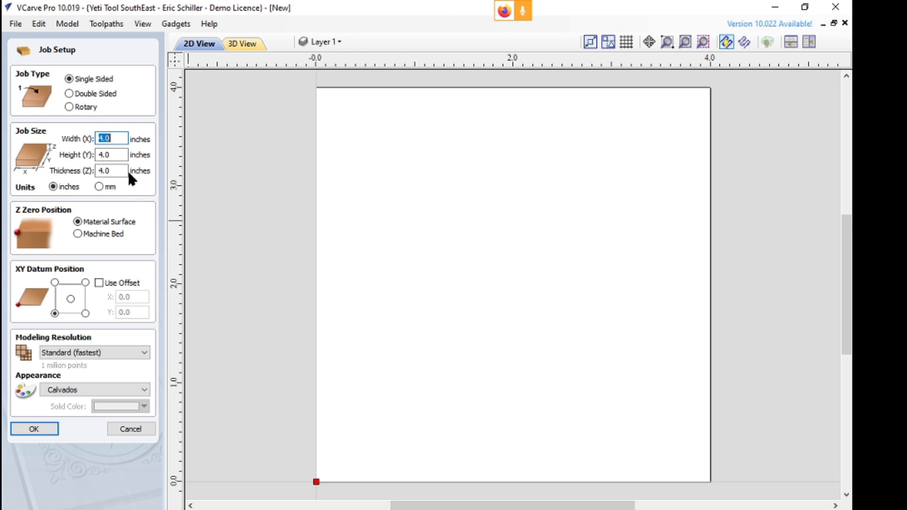
type("4")
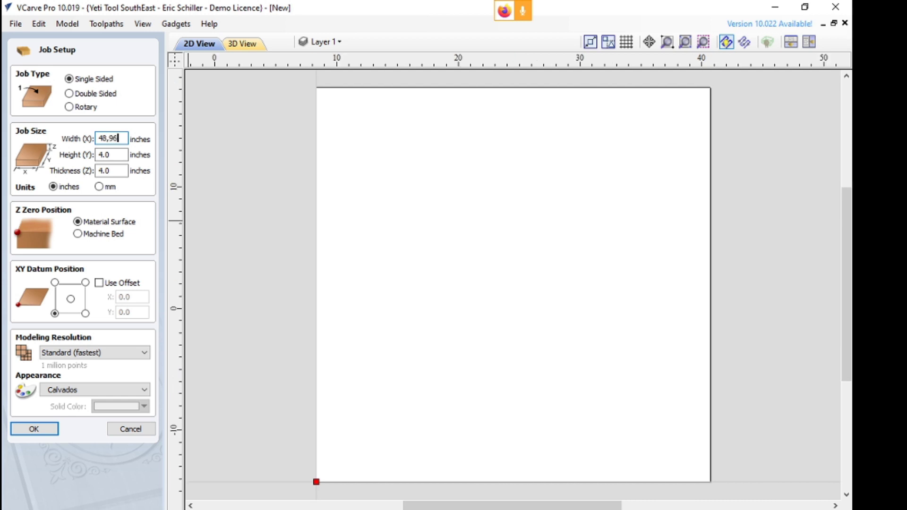
key("Return")
scroll(326, 253, "down", 4)
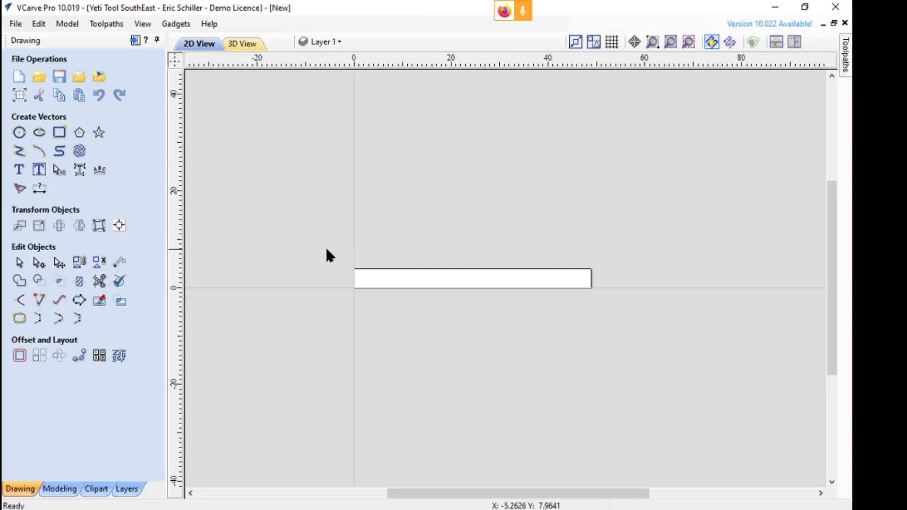
middle_click_drag(326, 253, 440, 282)
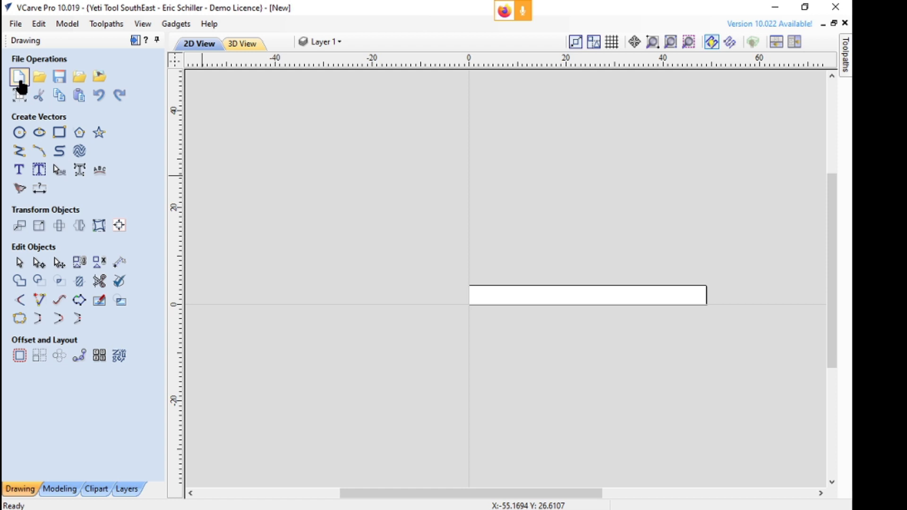
Set the job width 48, height 96 and a sub-inch material thickness
left_click(19, 95)
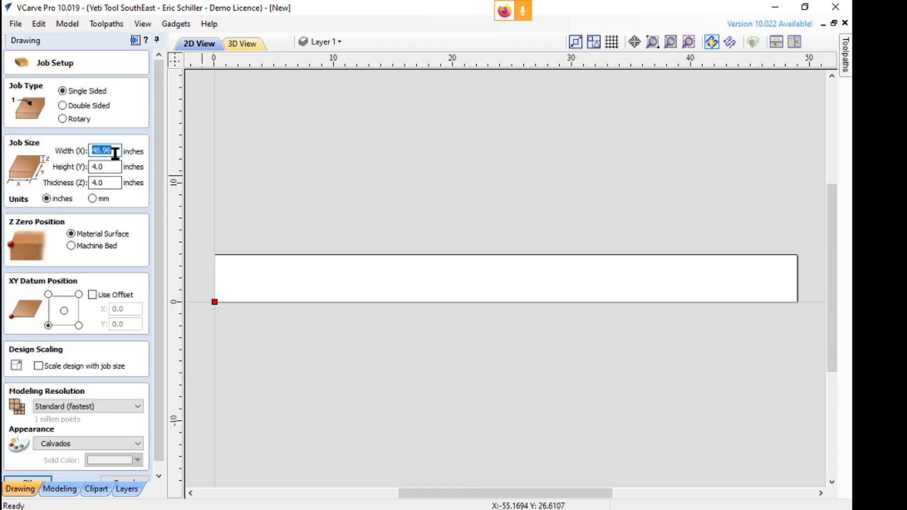
type("48")
key("Tab")
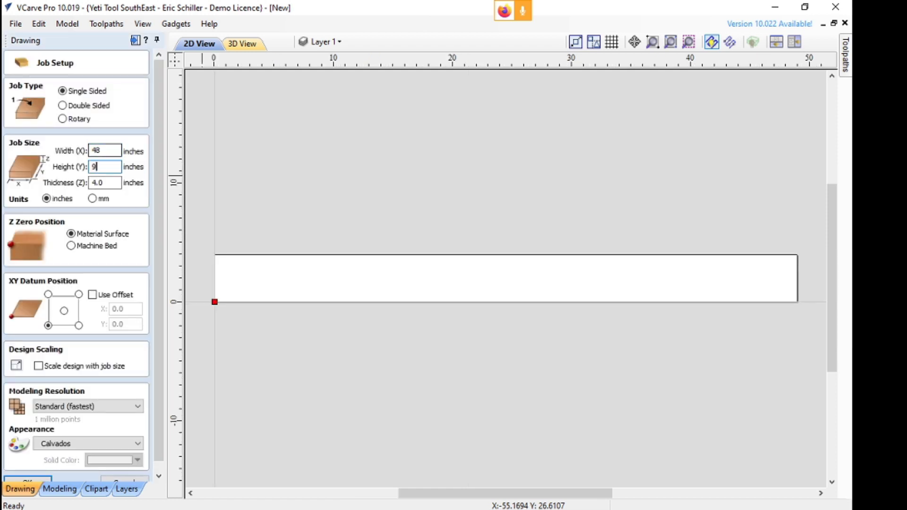
type("96")
key("Tab")
type(".")
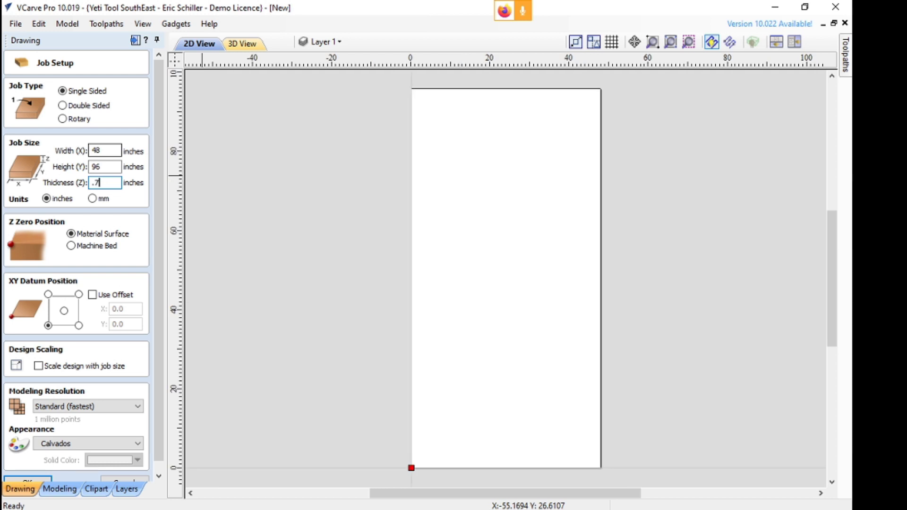
key("Return")
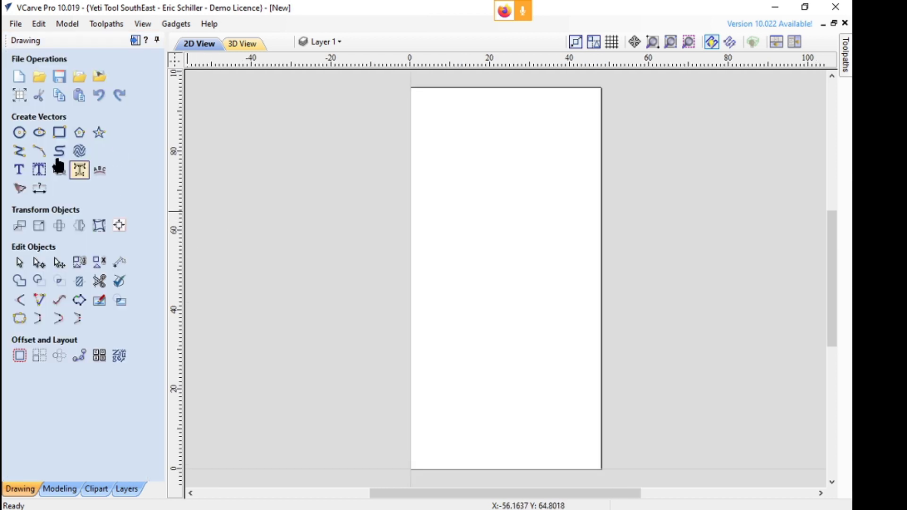
Import vectors from Documents\EJS.skp, accepting the SketchUp import settings
left_click(80, 78)
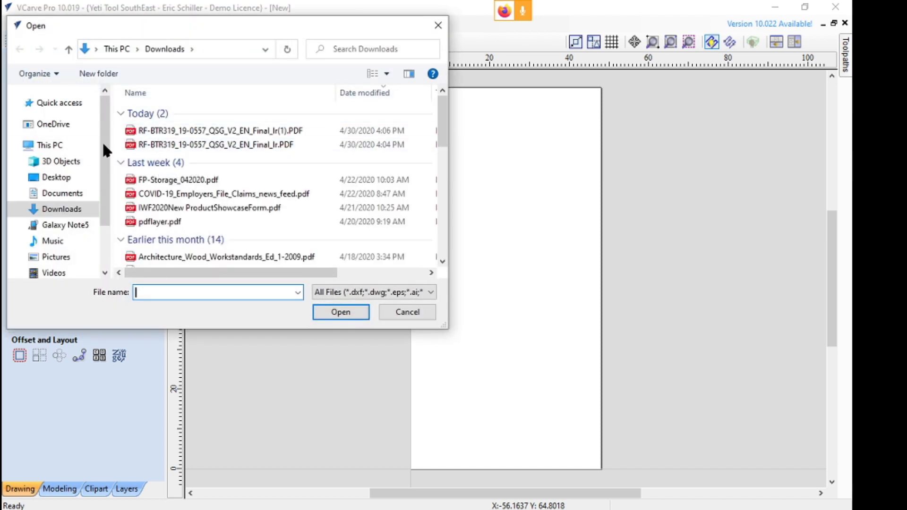
left_click(56, 194)
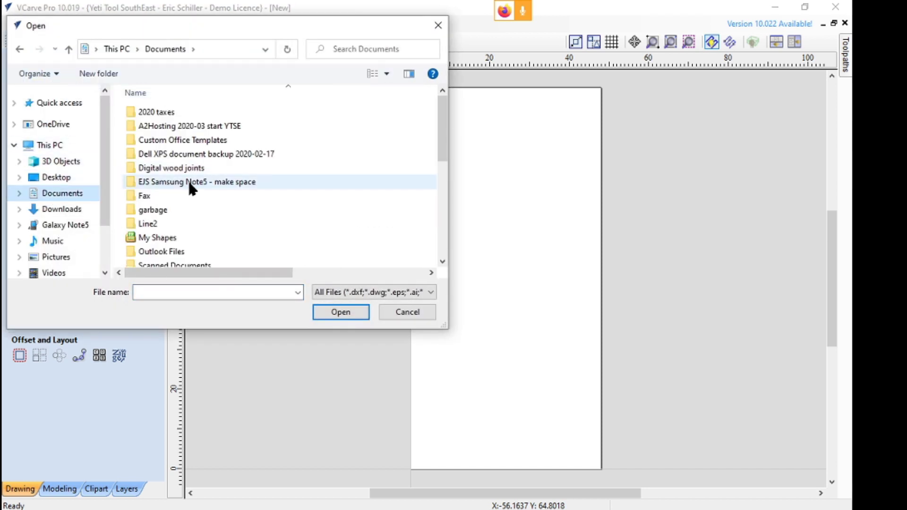
scroll(189, 210, "down", 5)
left_click(150, 259)
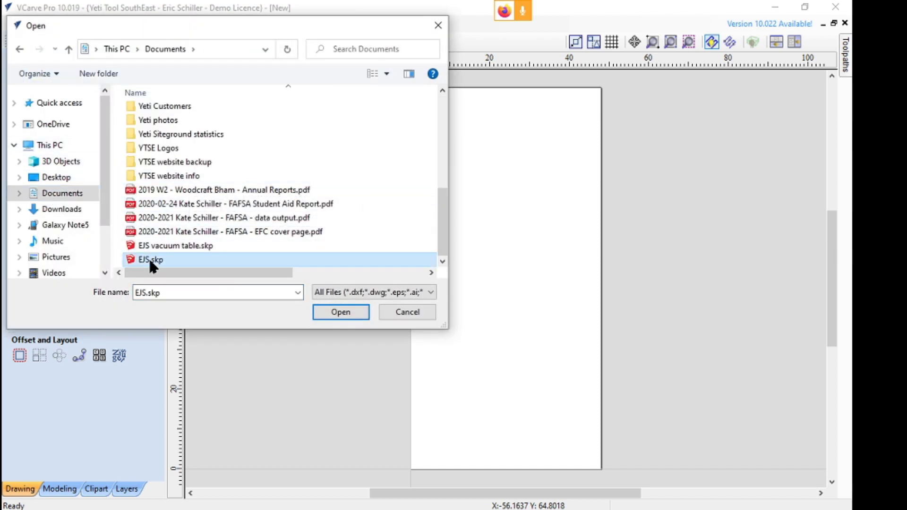
left_click(337, 311)
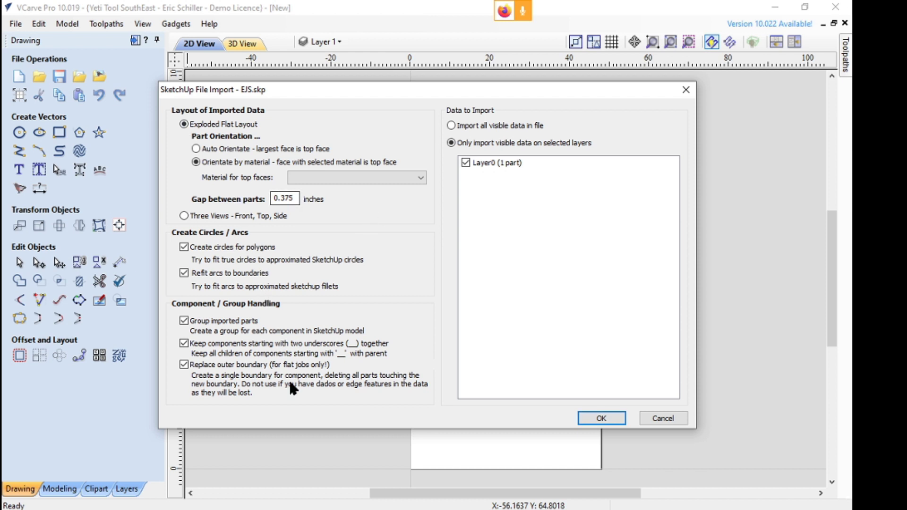
left_click(610, 419)
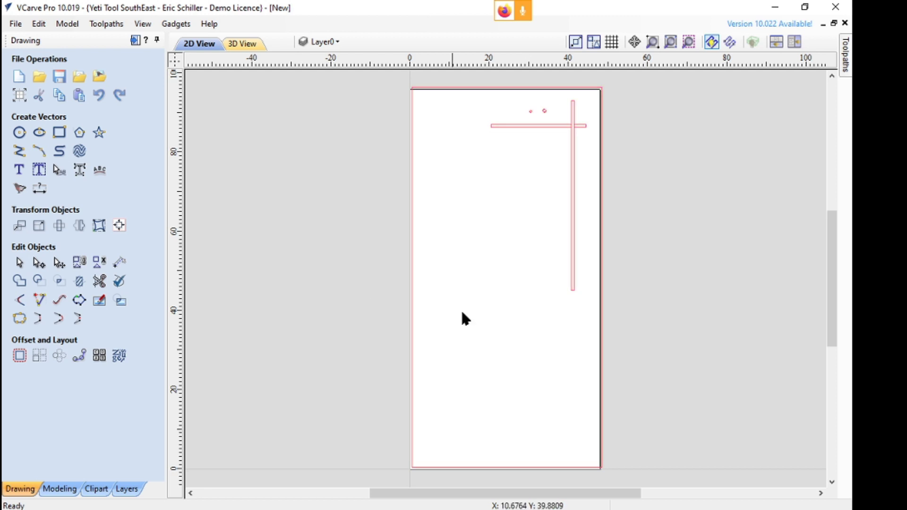
Select every imported part and center them on the material with Alignment Tools
scroll(326, 385, "down", 4)
scroll(397, 338, "up", 2)
scroll(600, 222, "up", 4)
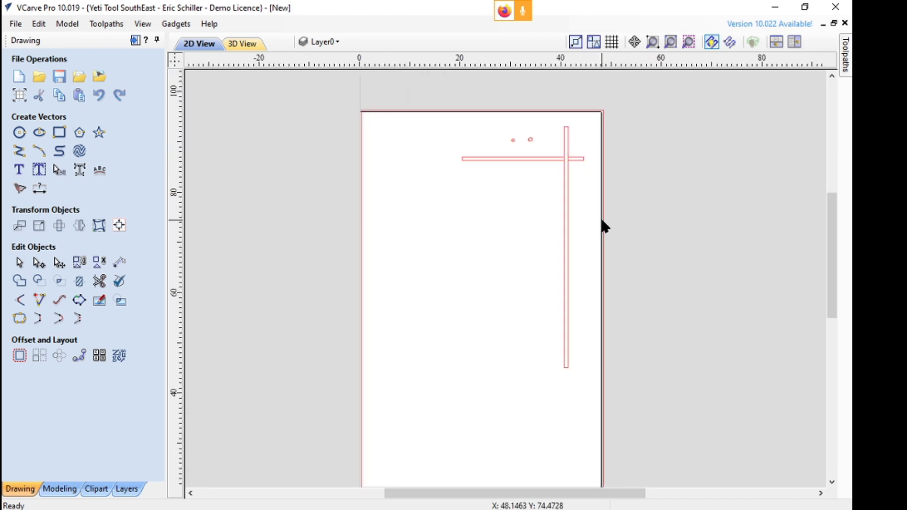
scroll(425, 189, "down", 2)
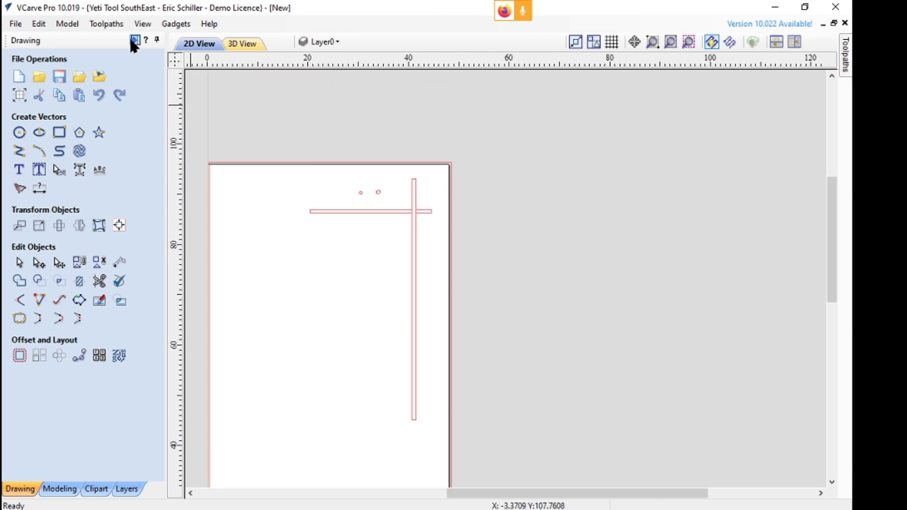
scroll(430, 229, "down", 4)
scroll(488, 175, "up", 5)
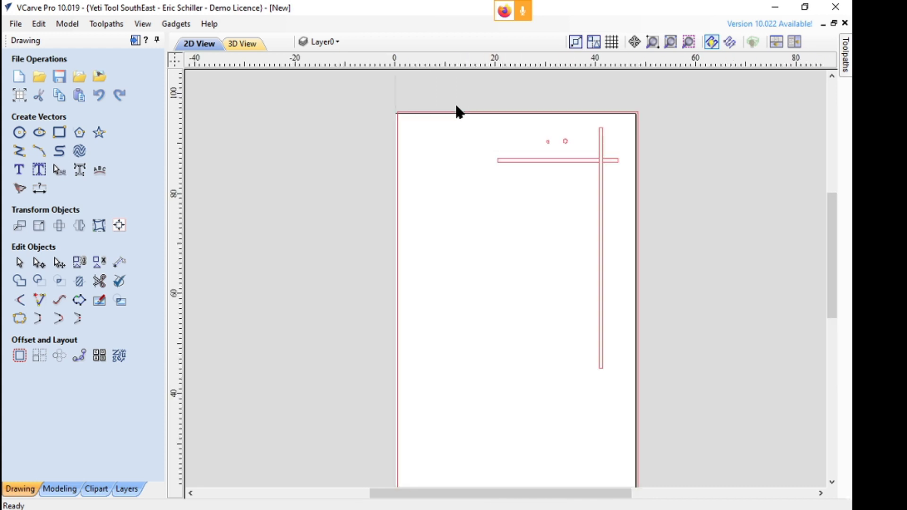
scroll(451, 110, "up", 2)
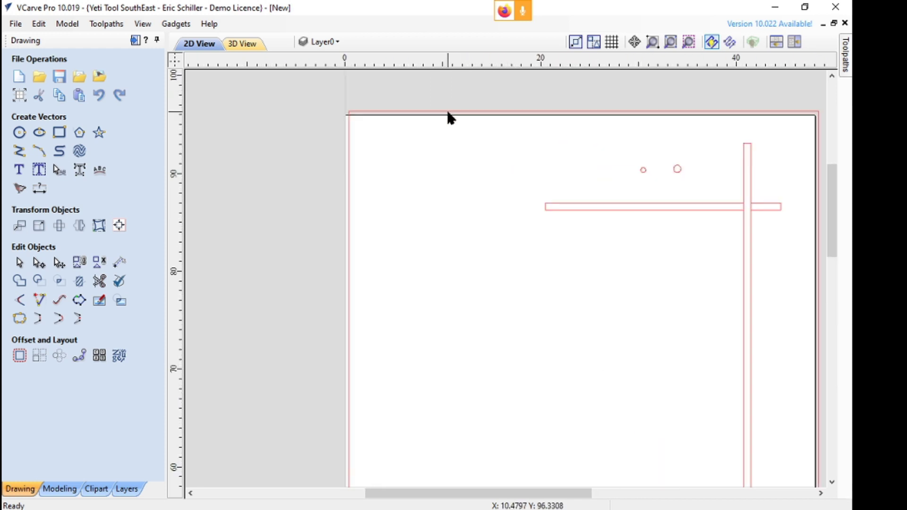
left_click(119, 227)
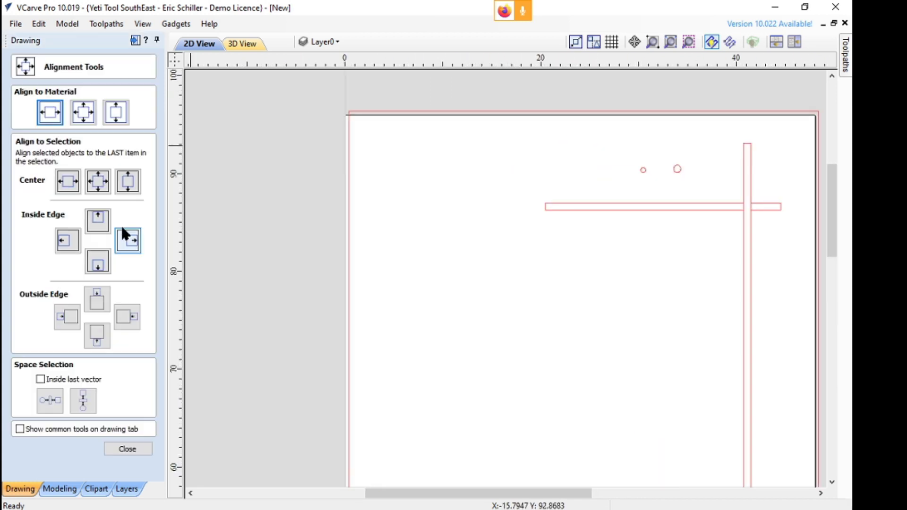
left_click(83, 112)
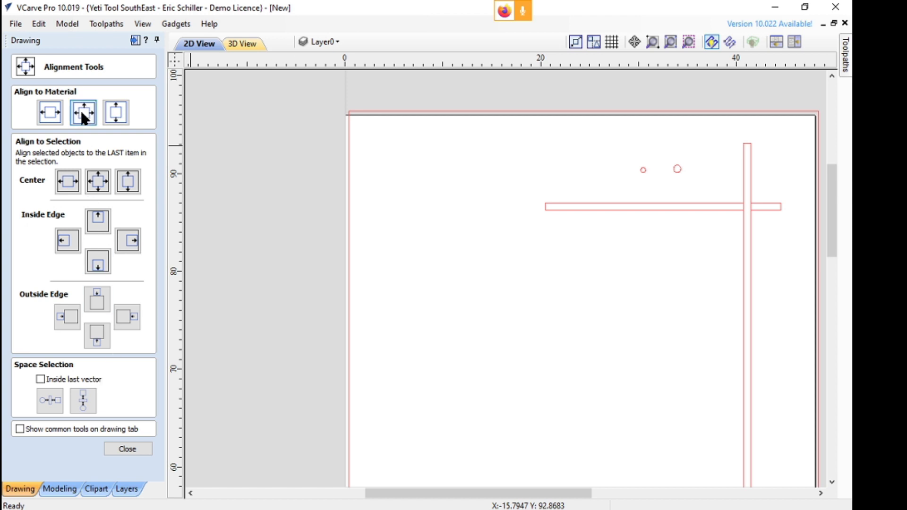
scroll(356, 136, "down", 2)
scroll(607, 352, "down", 2)
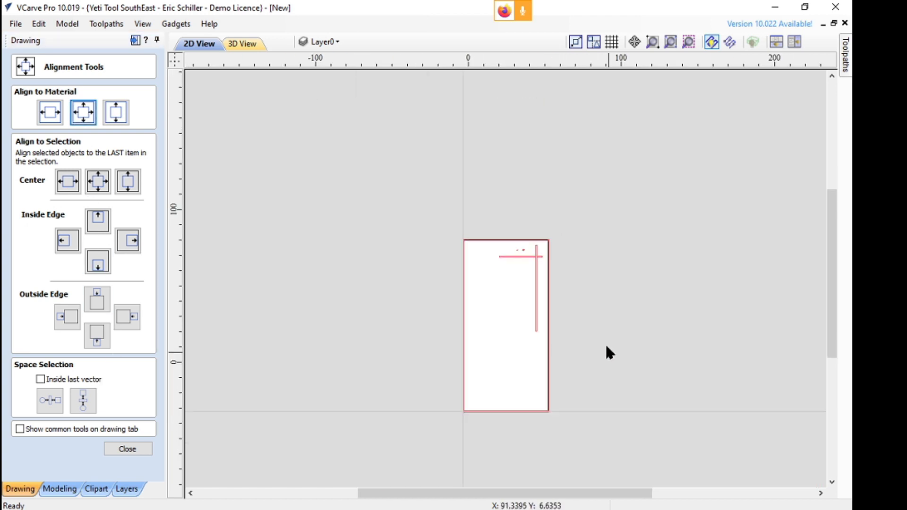
left_click_drag(378, 193, 607, 419)
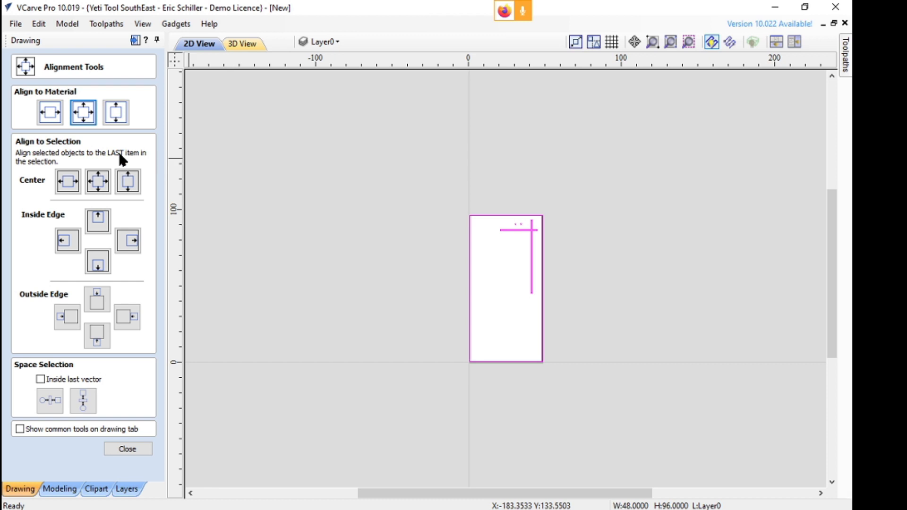
left_click(86, 115)
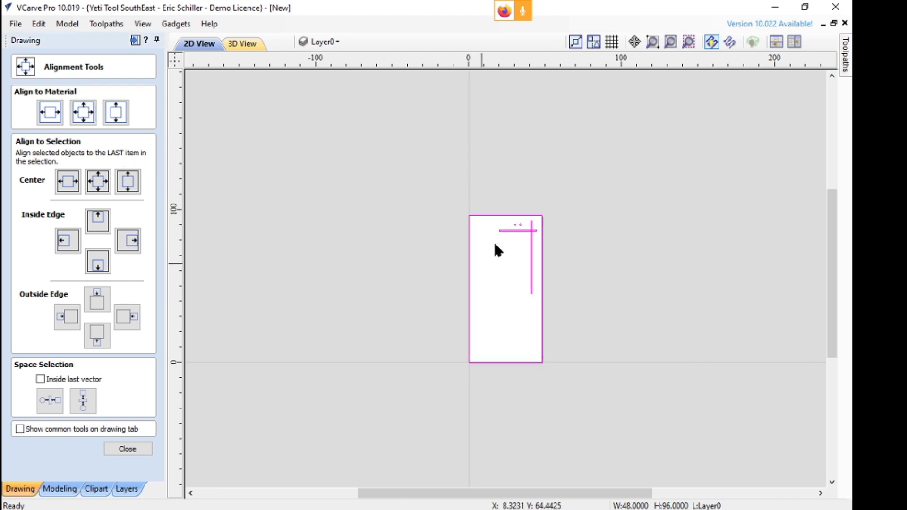
Deselect the parts and switch to the Toolpaths tab
scroll(484, 252, "up", 4)
scroll(517, 207, "down", 2)
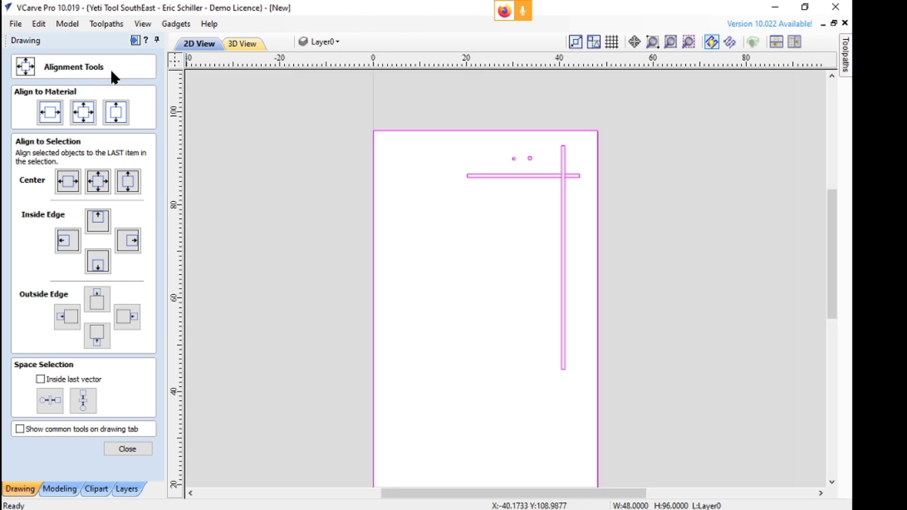
left_click(251, 114)
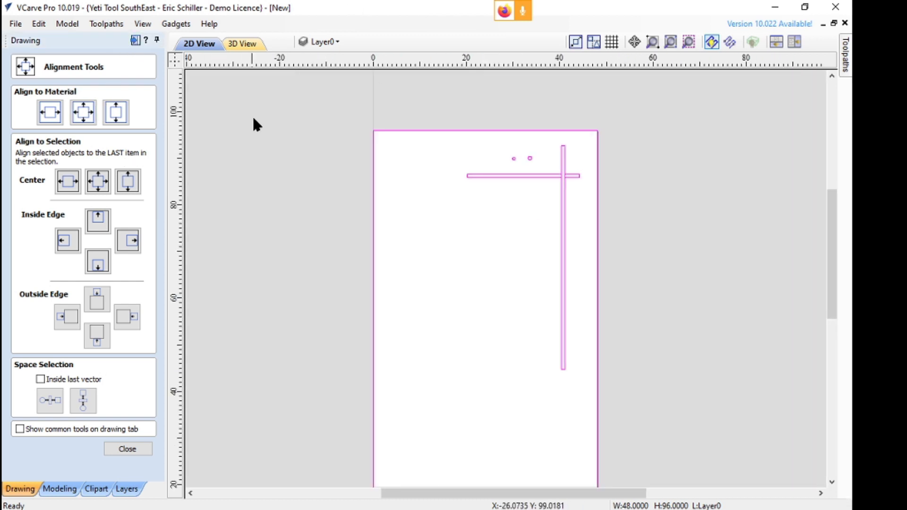
left_click(135, 41)
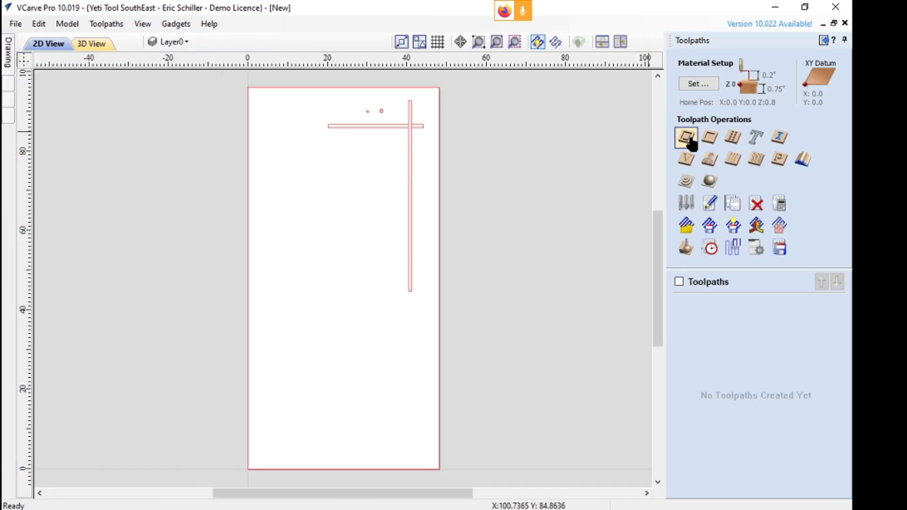
Start a pocket toolpath, select all vectors and ungroup them onto their original layers
left_click(710, 138)
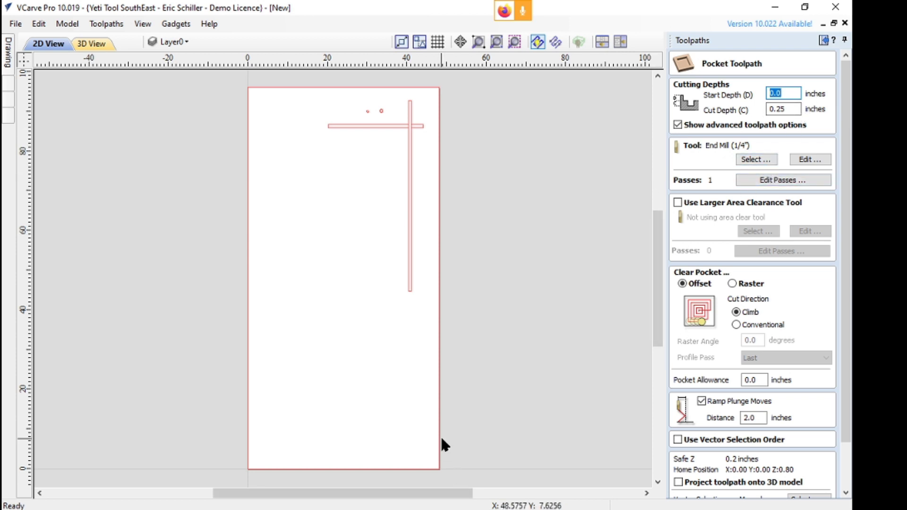
middle_click_drag(441, 435, 381, 498)
scroll(376, 243, "up", 2)
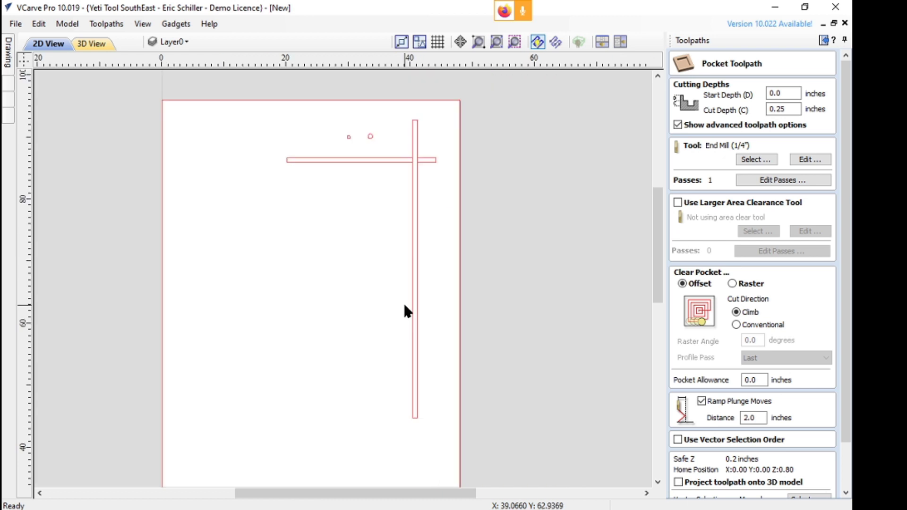
key("ctrl+a")
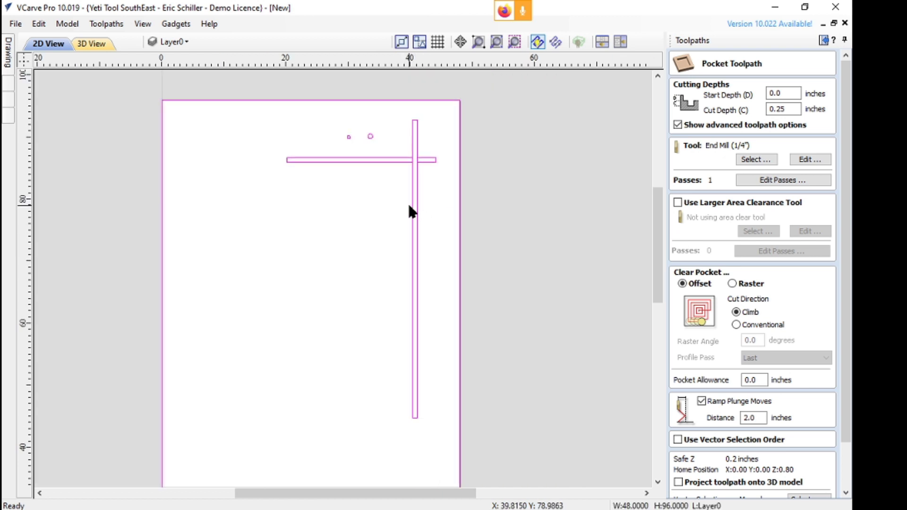
scroll(409, 161, "up", 3)
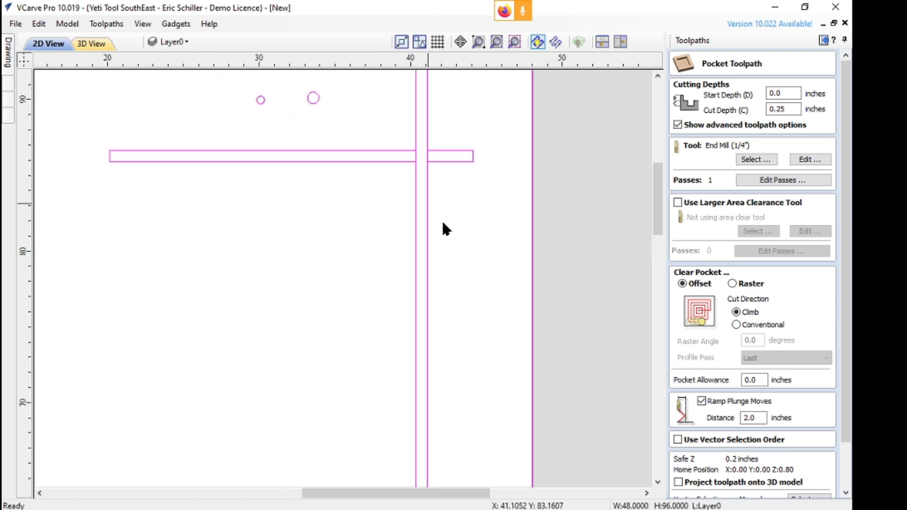
scroll(416, 236, "down", 1)
scroll(481, 217, "down", 3)
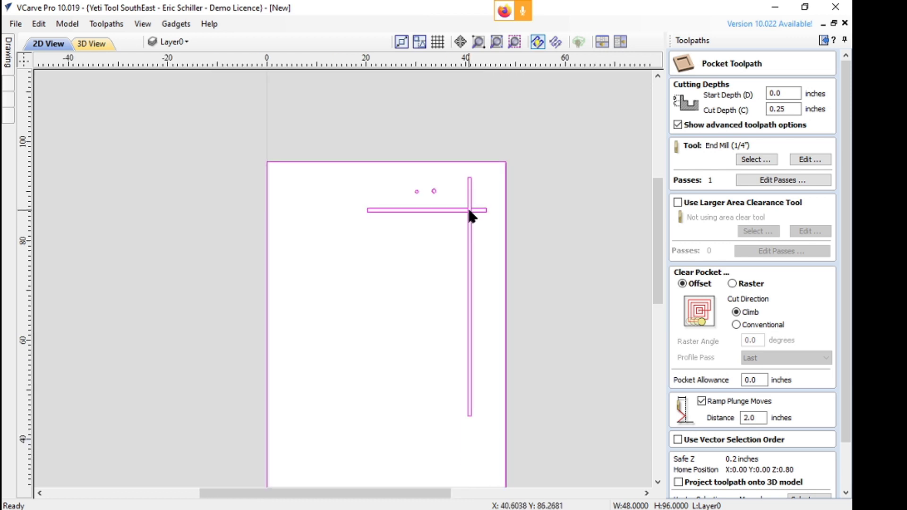
right_click(468, 211)
mouse_move(522, 328)
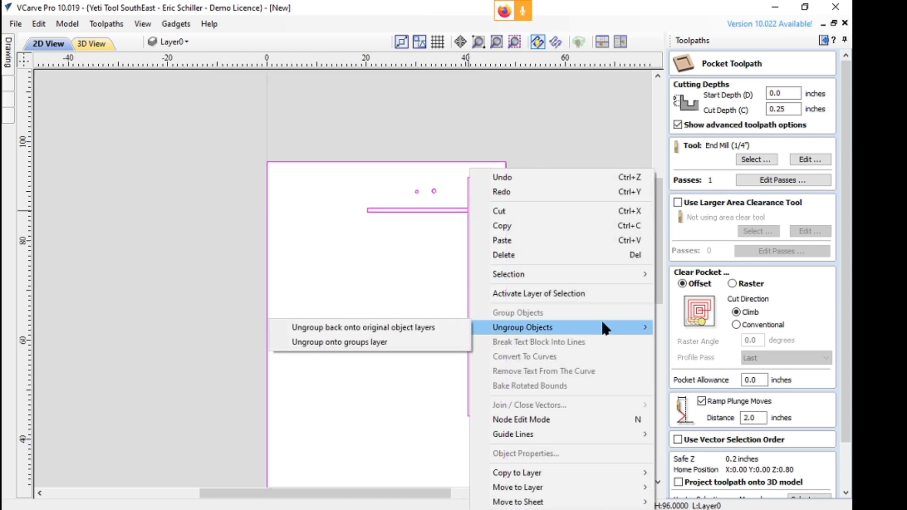
left_click(397, 329)
Select all the vertical and horizontal rectangles of the cross as the pocket vectors
scroll(481, 220, "up", 2)
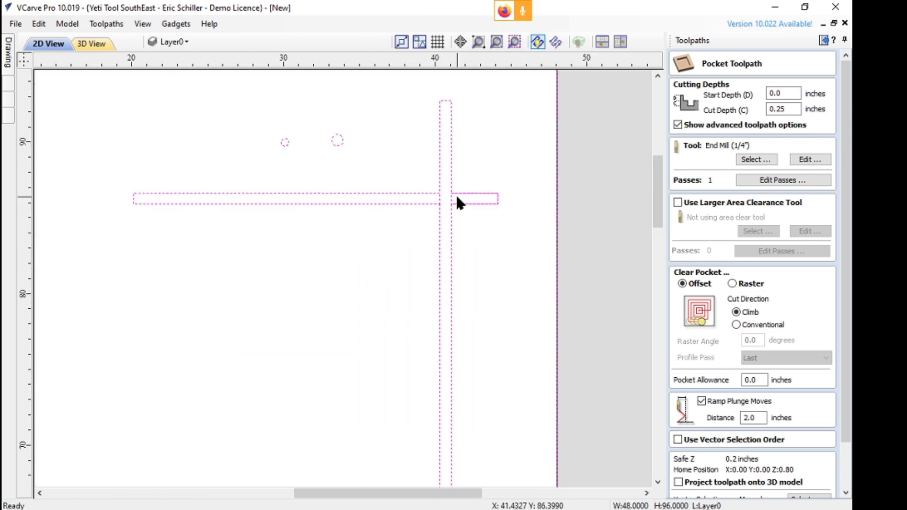
scroll(459, 201, "up", 1)
scroll(465, 189, "up", 1)
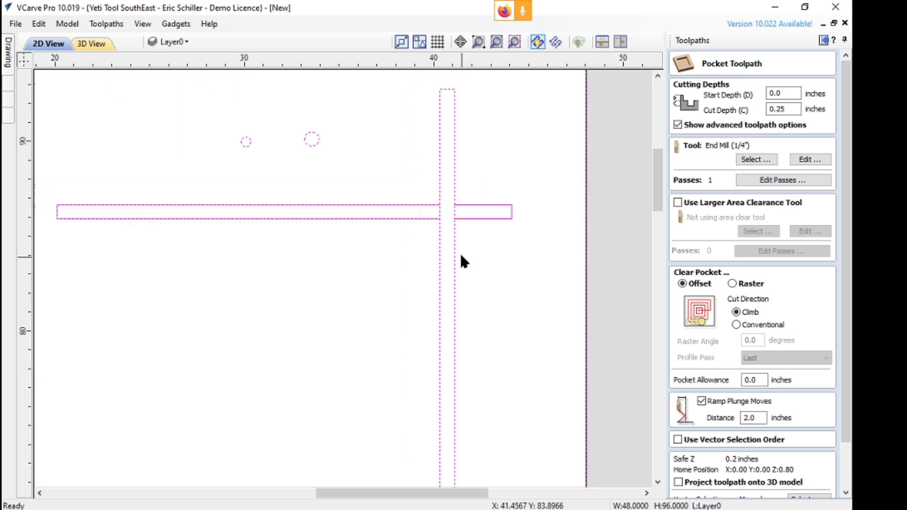
scroll(497, 231, "down", 3)
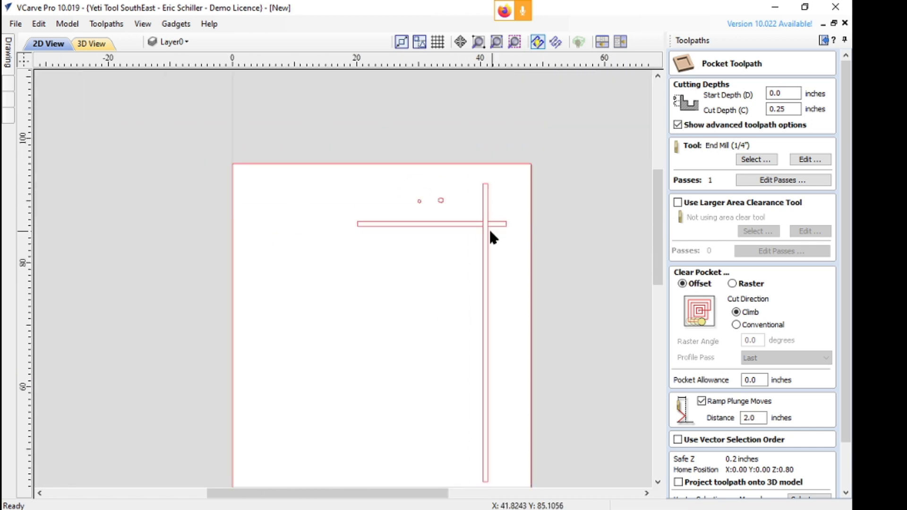
left_click(488, 239)
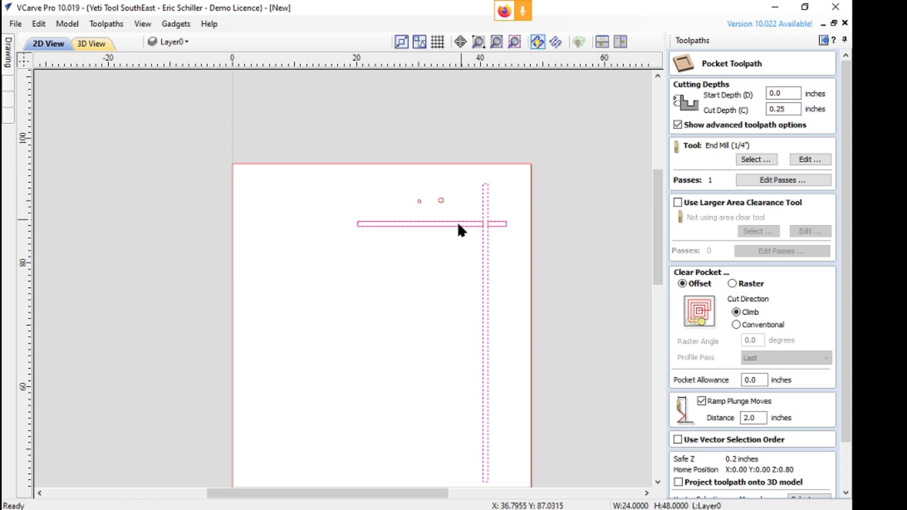
key("Escape")
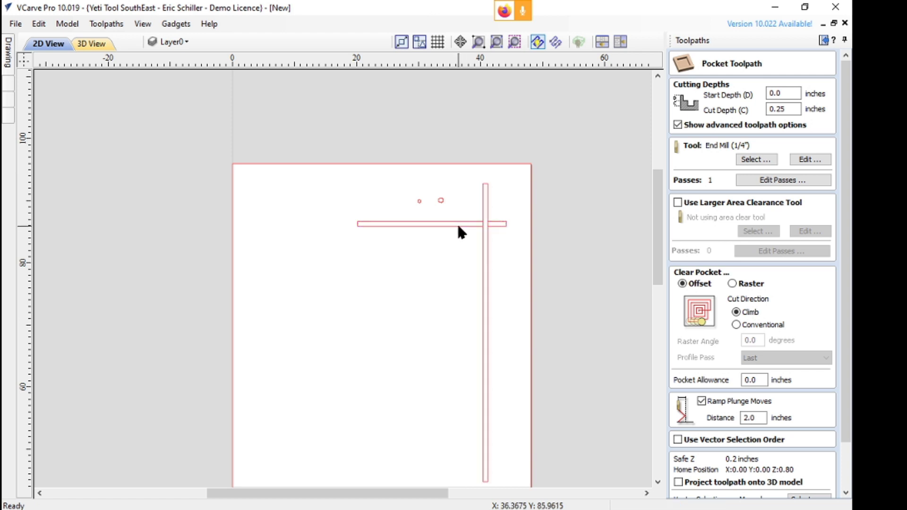
left_click(458, 226)
scroll(465, 222, "up", 5)
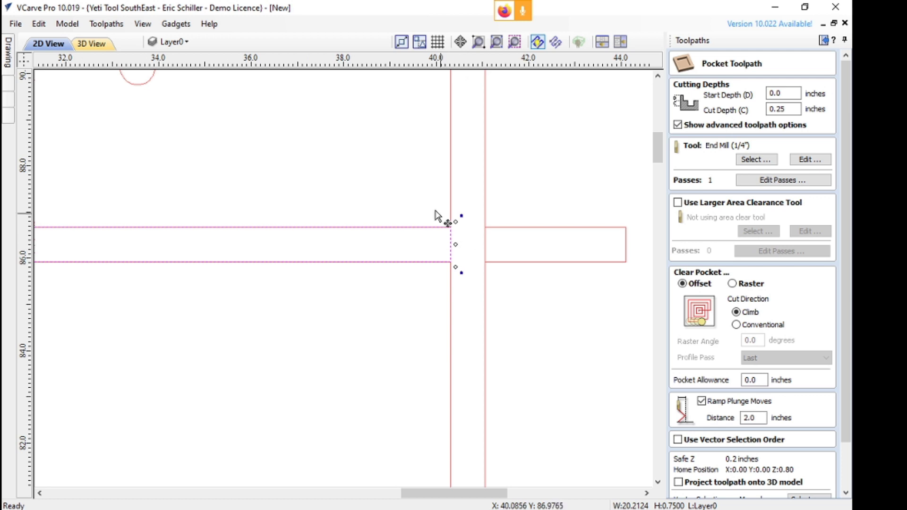
key("Escape")
left_click(450, 247)
key("Escape")
left_click(485, 247)
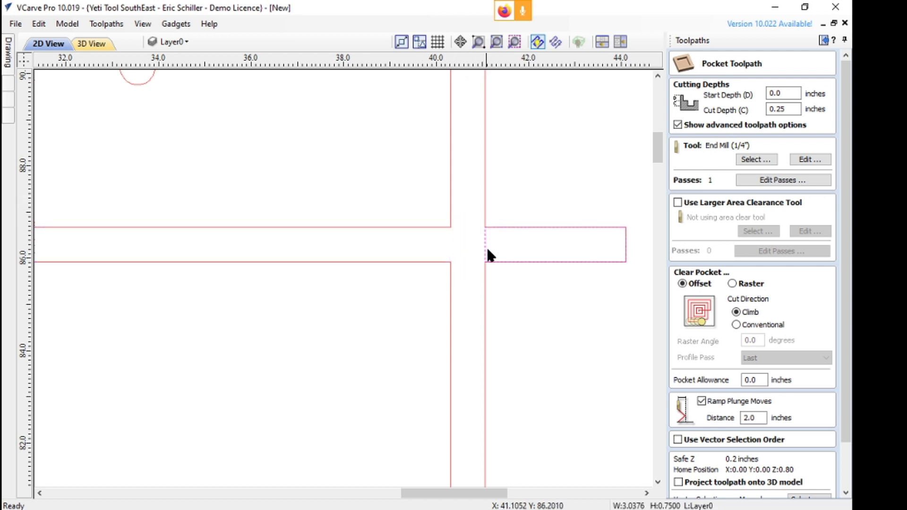
key("Escape")
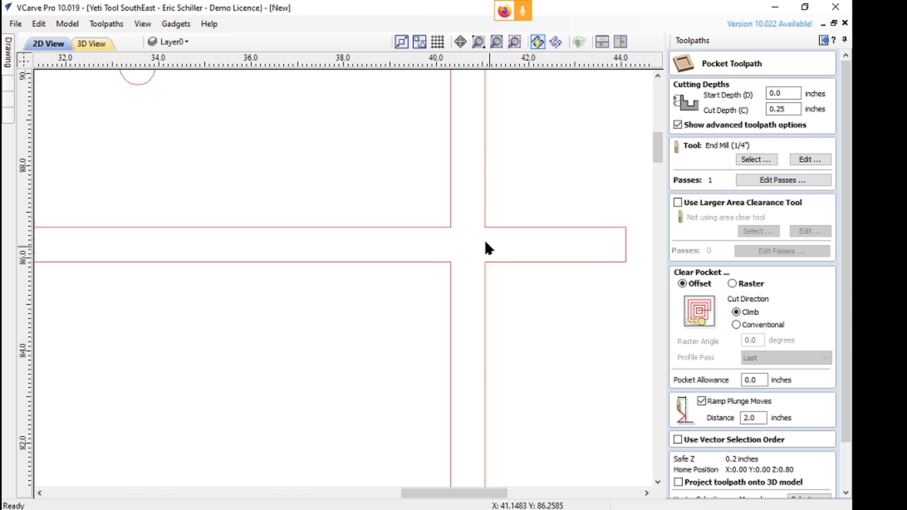
left_click(438, 225)
scroll(491, 234, "down", 6)
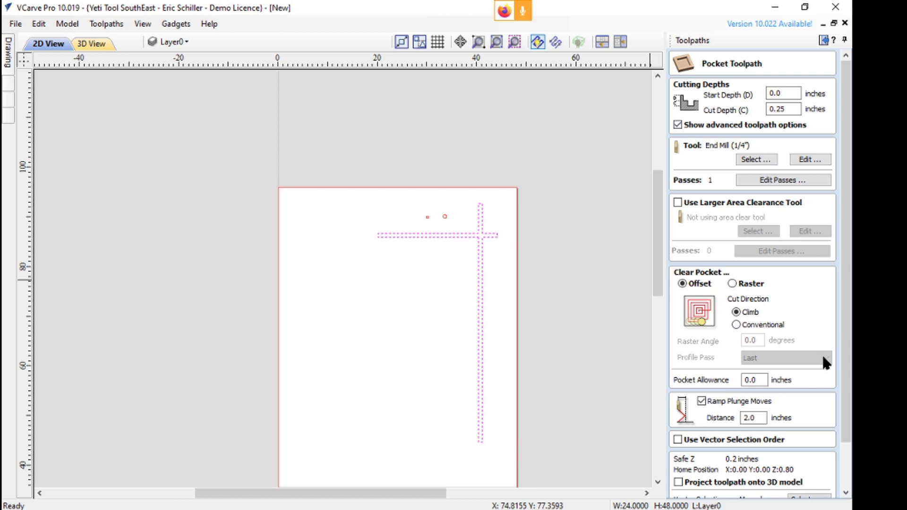
Name the pocket toolpath 'Pocket dados' and calculate it
scroll(824, 362, "down", 2)
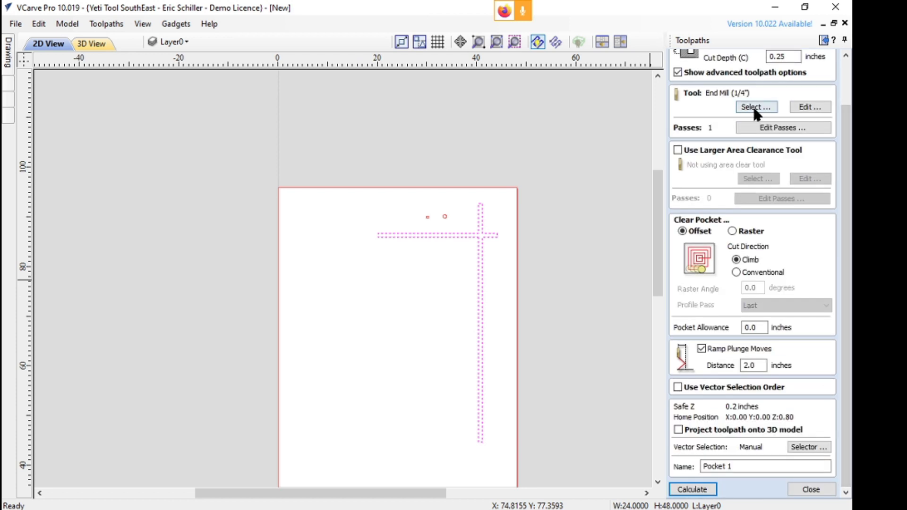
left_click(738, 465)
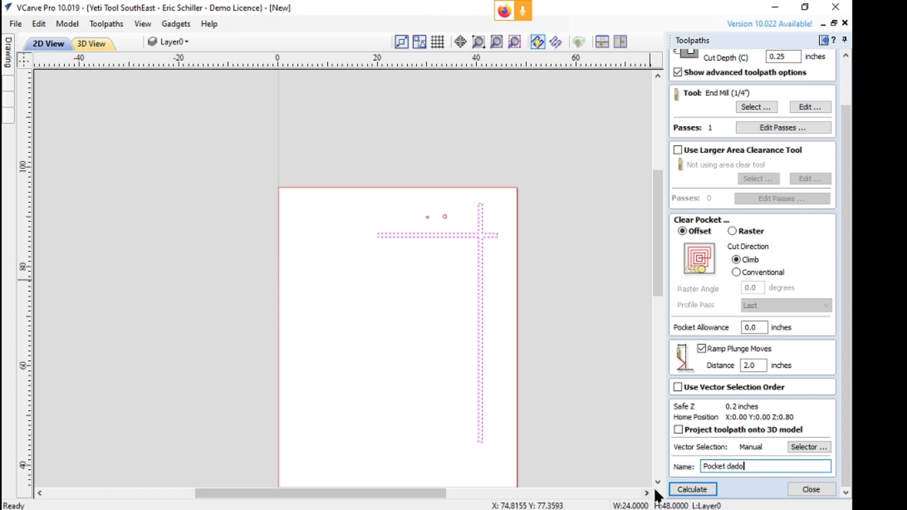
type("dados")
left_click(693, 490)
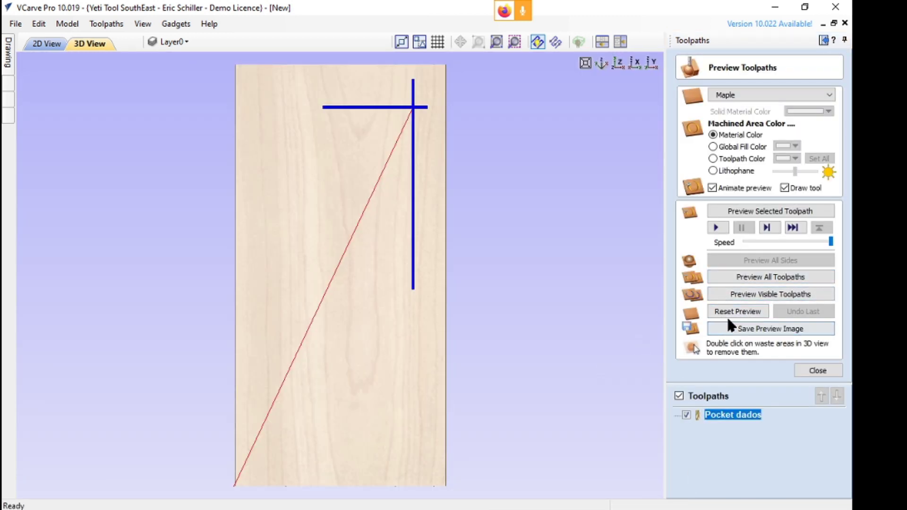
Preview all toolpaths, zoom in on the cross dados in the maple board, then close the preview
left_click(753, 276)
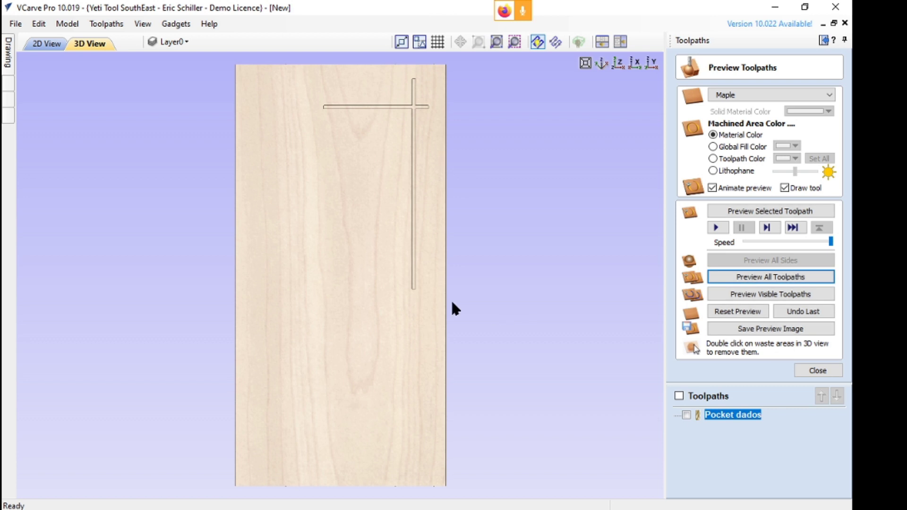
scroll(455, 237, "up", 3)
middle_click_drag(456, 182, 478, 328)
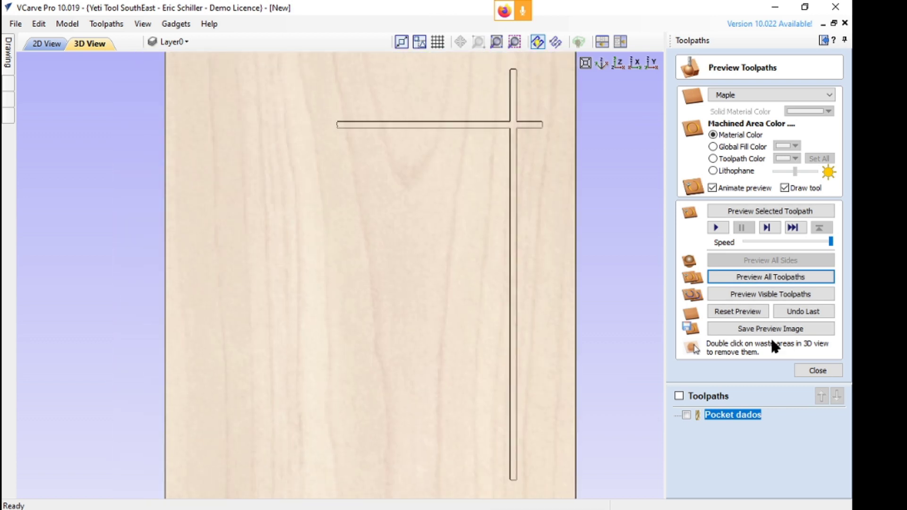
left_click(830, 372)
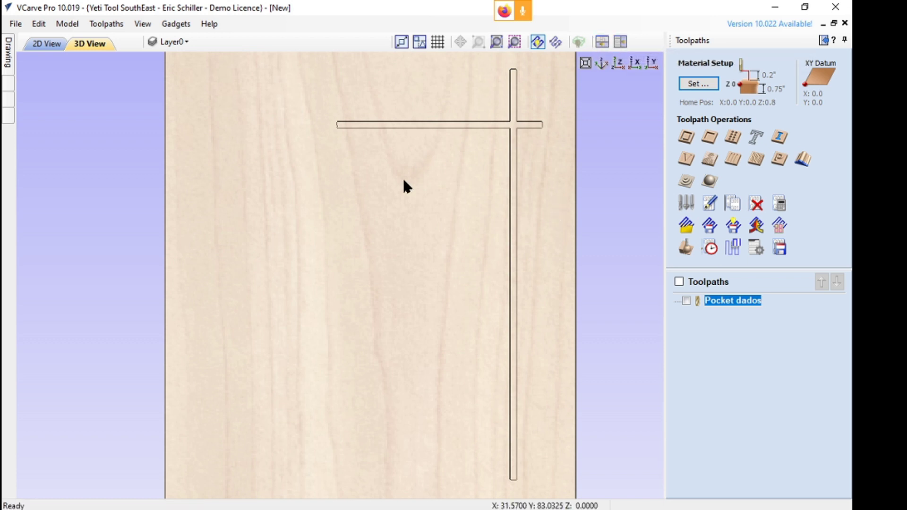
Tilt the board into perspective and arrange the 2D and 3D views side by side
scroll(340, 371, "up", 3)
scroll(359, 326, "down", 4)
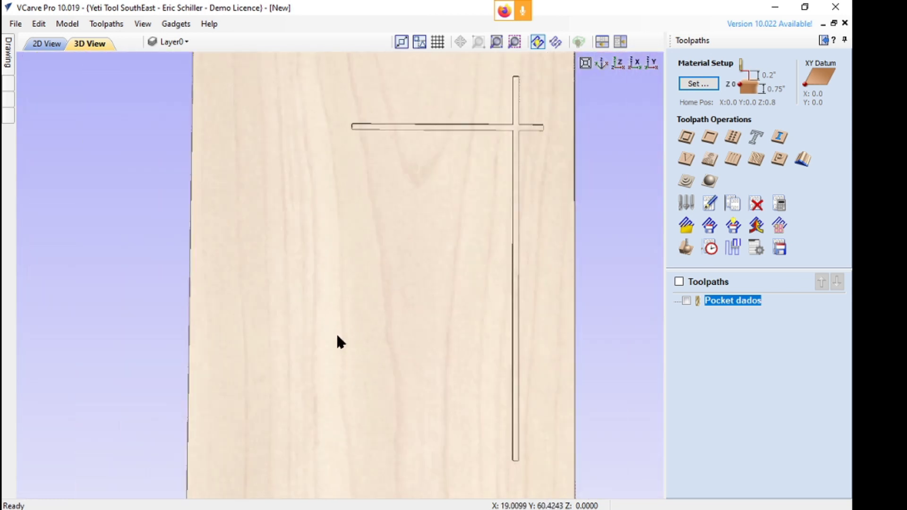
left_click_drag(340, 341, 480, 230)
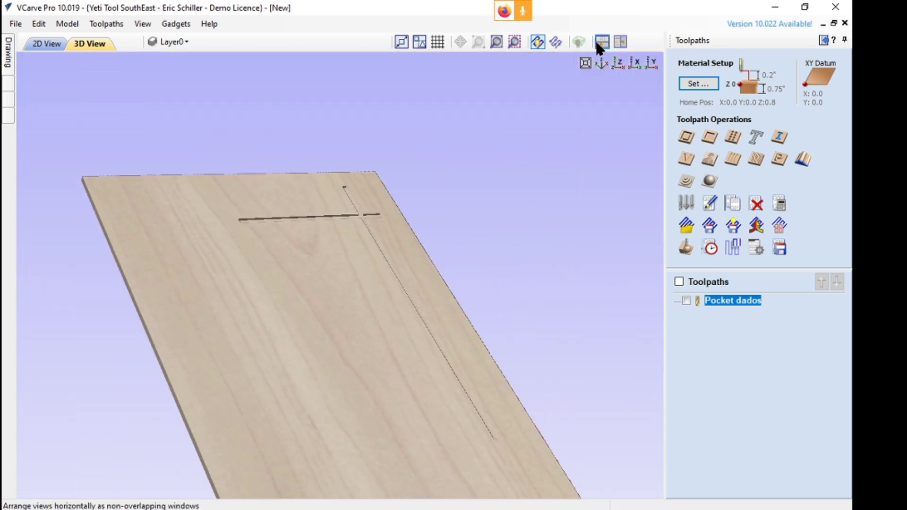
left_click(619, 41)
Select the two small circles and start a profile toolpath for them
scroll(207, 118, "up", 4)
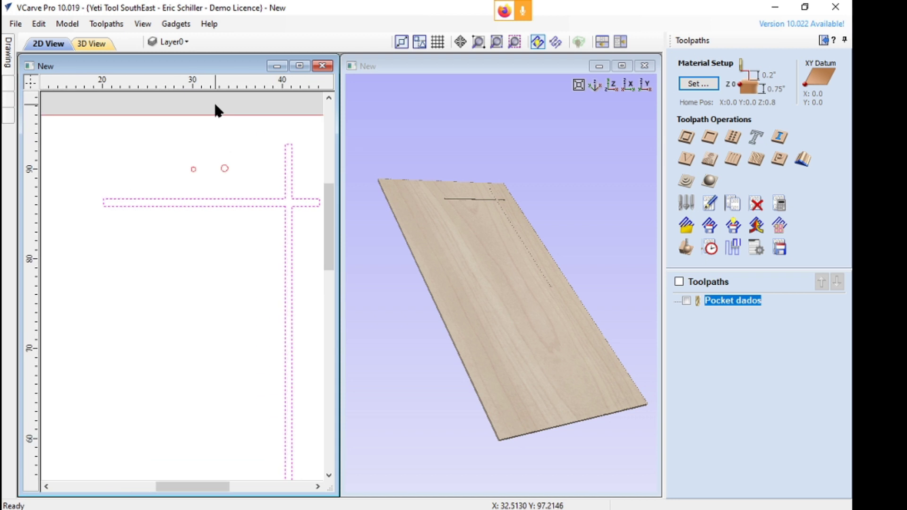
left_click_drag(179, 166, 272, 207)
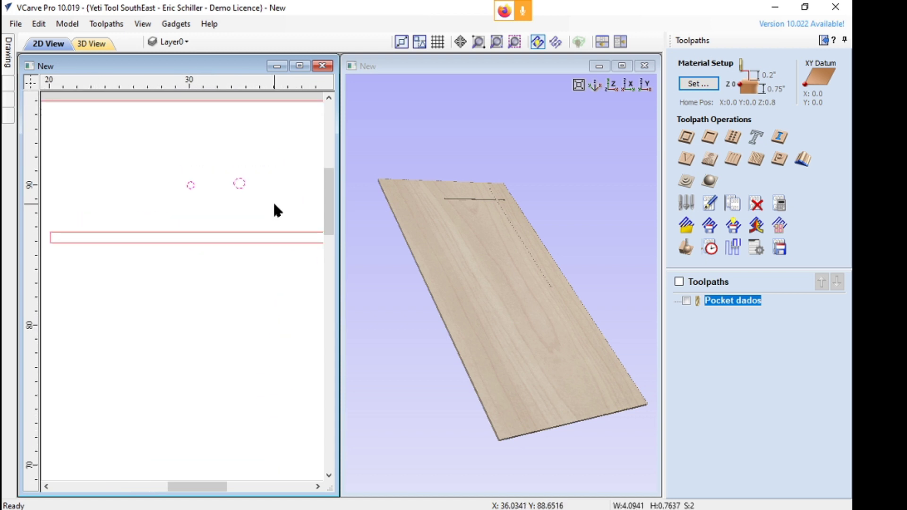
left_click(687, 137)
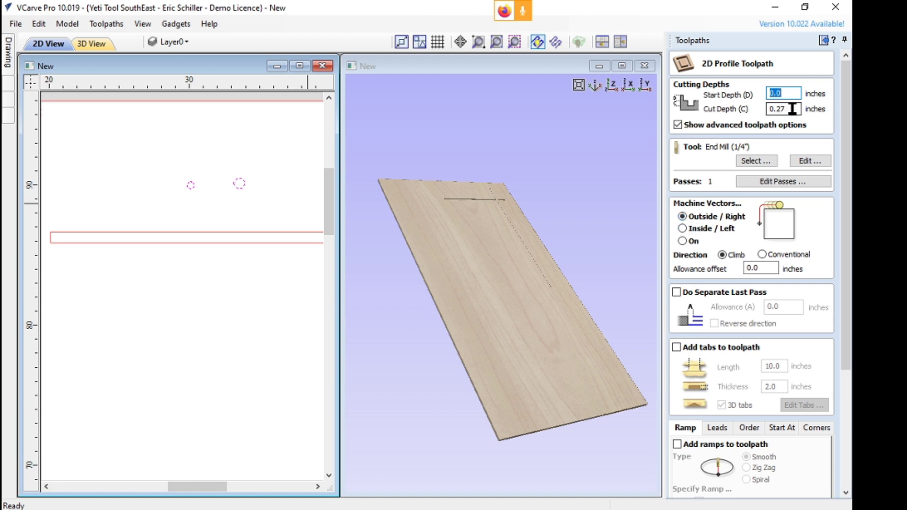
Set the profile cut depth to 0.77 inches, cut in 2 passes
key("Tab")
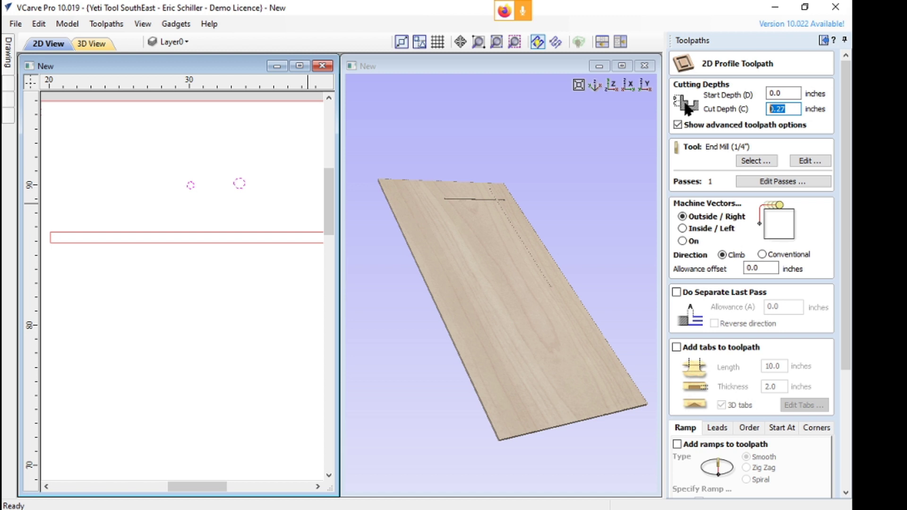
type("t")
left_click(772, 180)
left_click(430, 407)
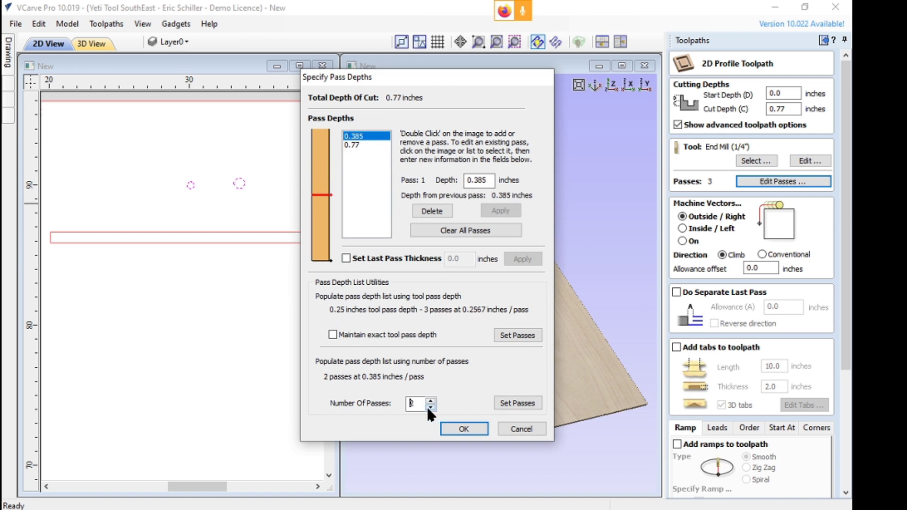
left_click(464, 428)
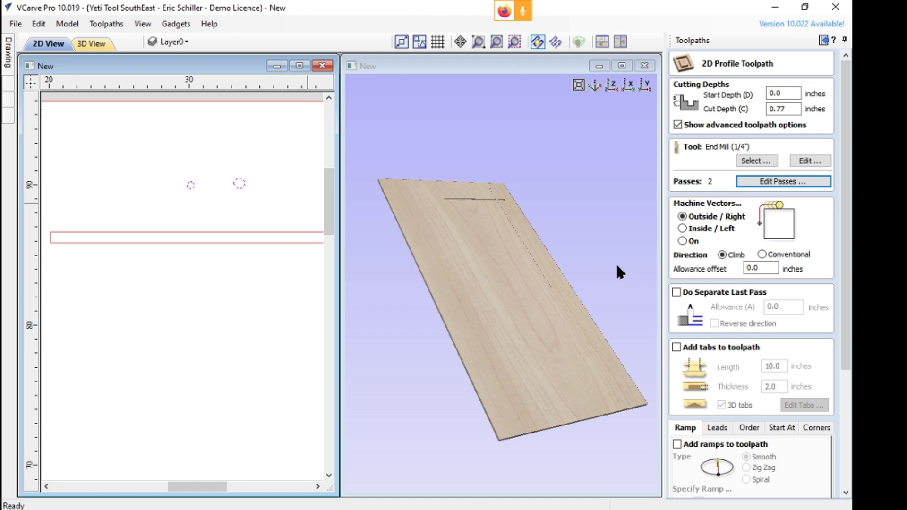
Cut inside the circles, name the toolpath 'Profile circles' and calculate it
left_click(686, 228)
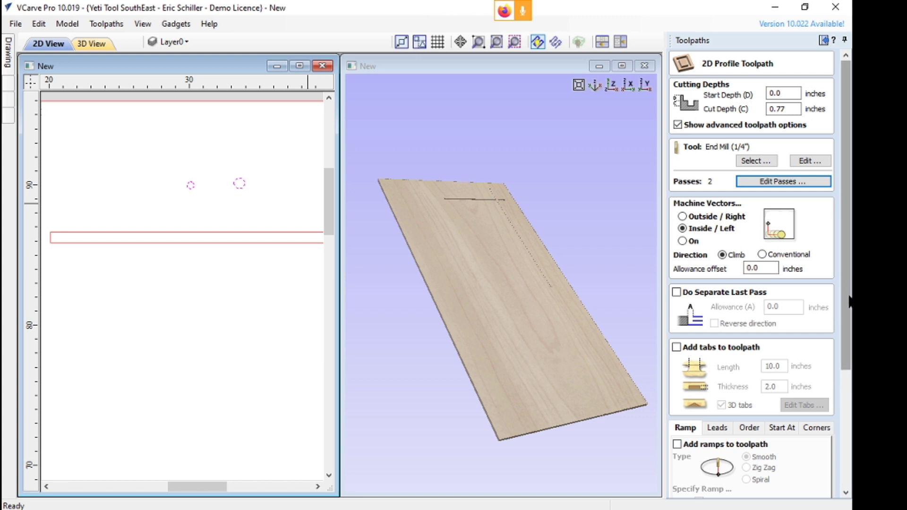
scroll(832, 290, "down", 5)
left_click(741, 464)
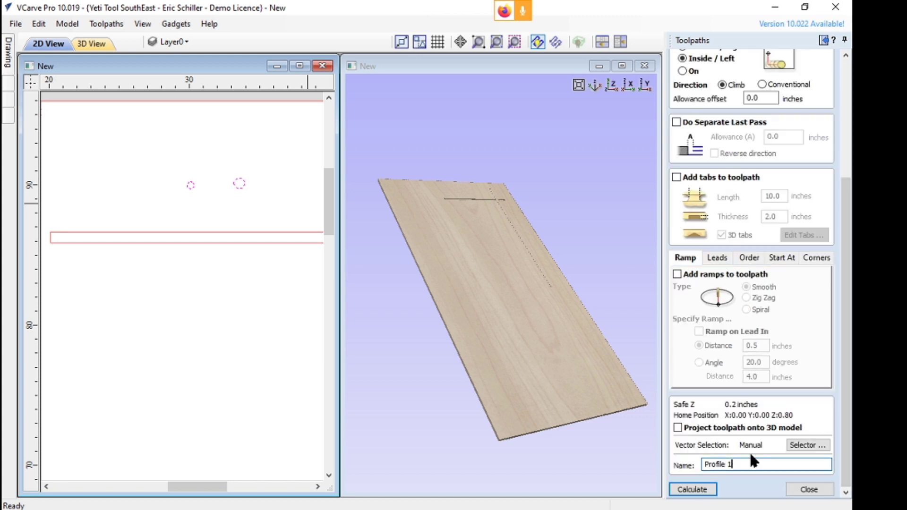
type("circles")
left_click(693, 490)
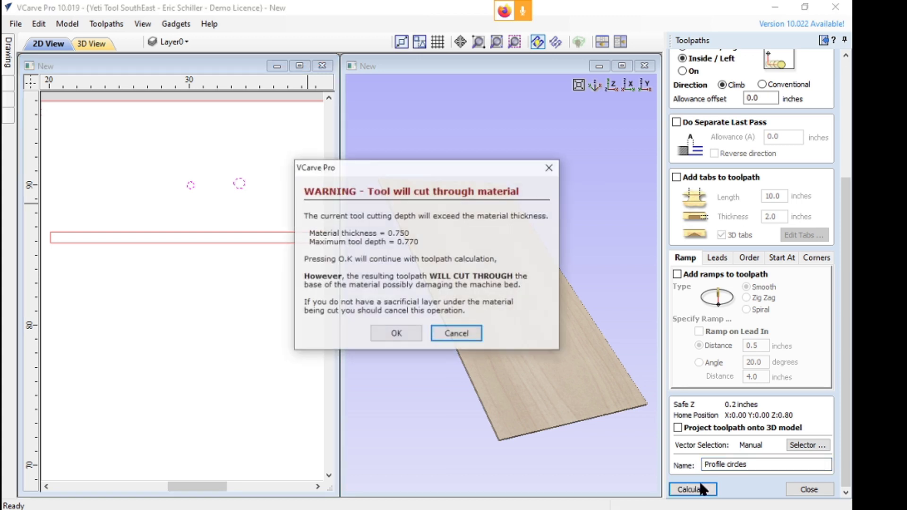
Accept the cut-through warning, inspect the 3D preview obliquely, and close the preview
left_click(396, 334)
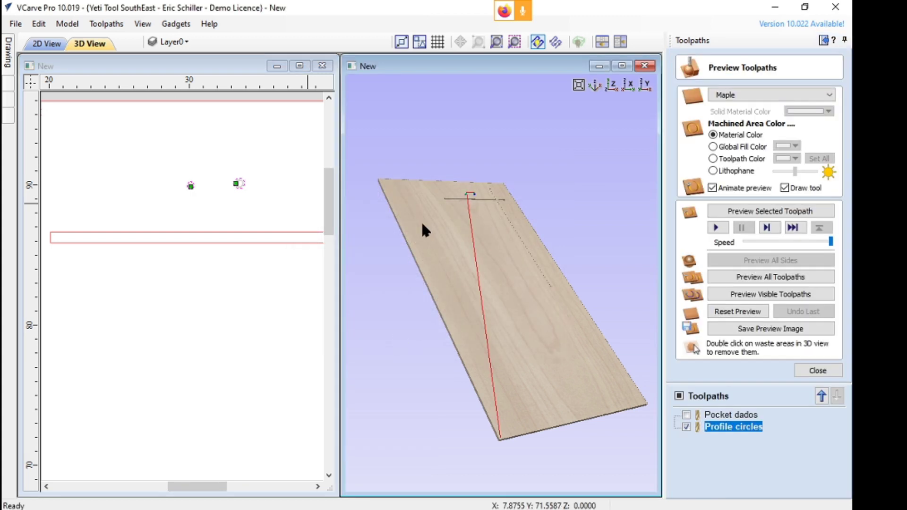
scroll(463, 208, "up", 5)
scroll(476, 58, "down", 5)
left_click_drag(476, 58, 468, 207)
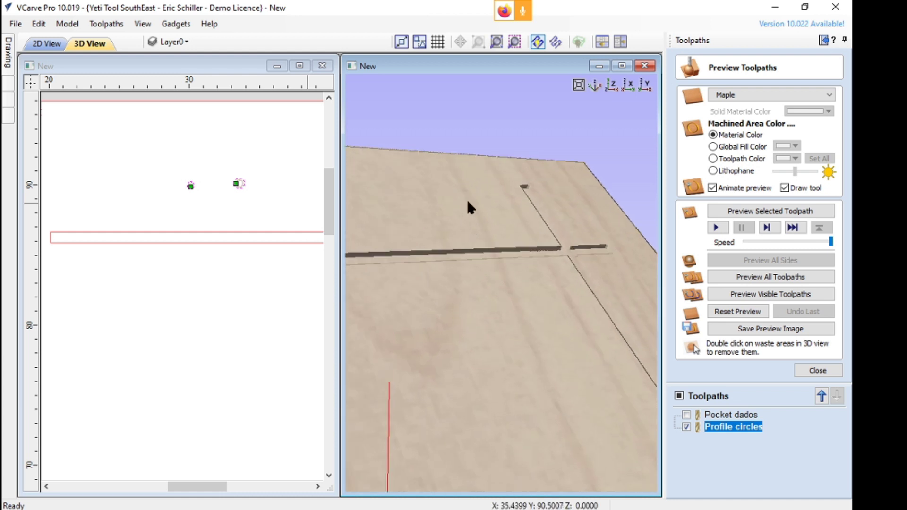
left_click(826, 370)
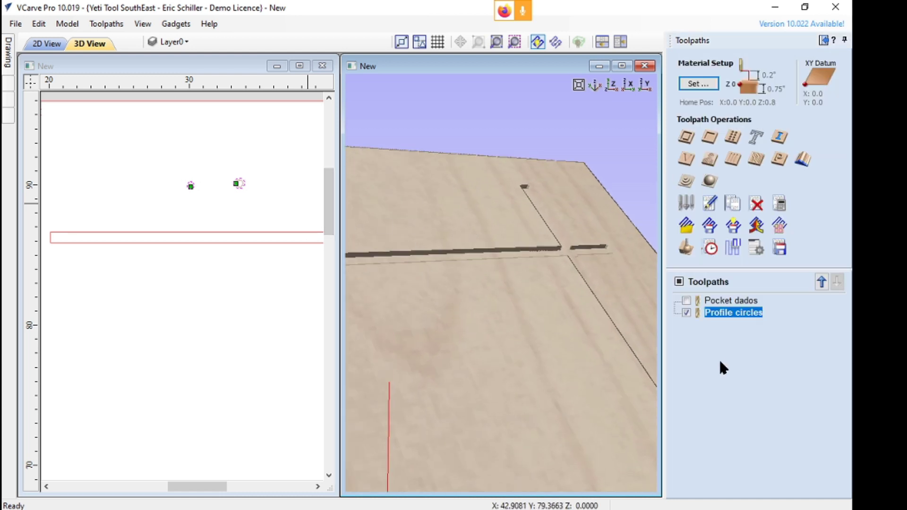
Zoom the 2D view onto the circles and draw the toolpath as a solid fill
scroll(278, 234, "up", 3)
middle_click_drag(193, 133, 221, 258)
scroll(223, 255, "up", 3)
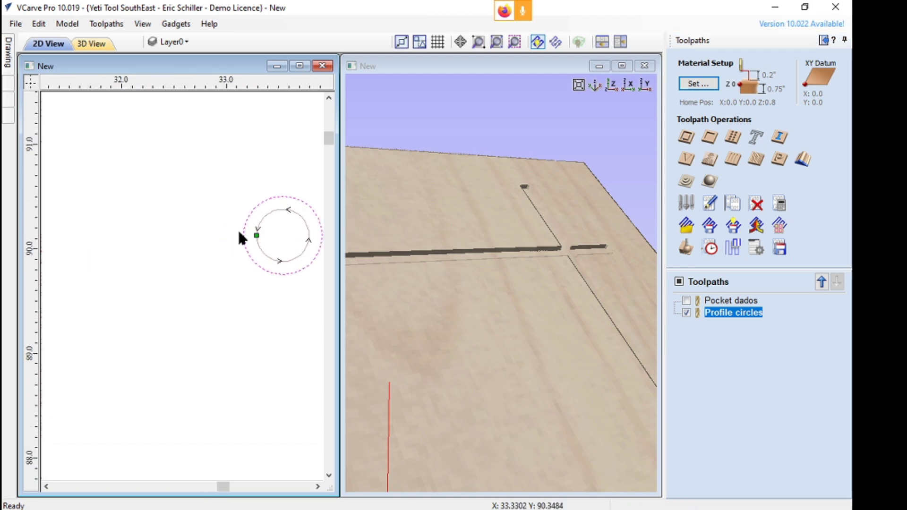
scroll(270, 201, "down", 5)
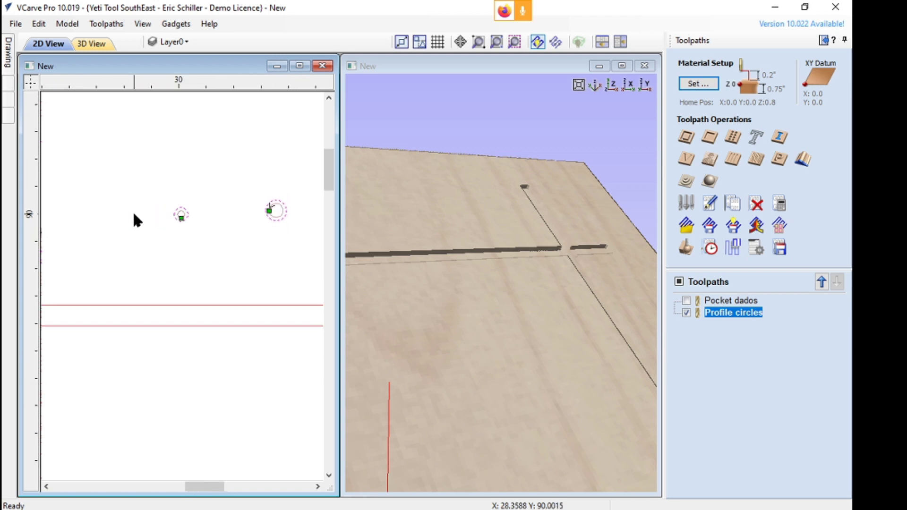
scroll(141, 215, "up", 2)
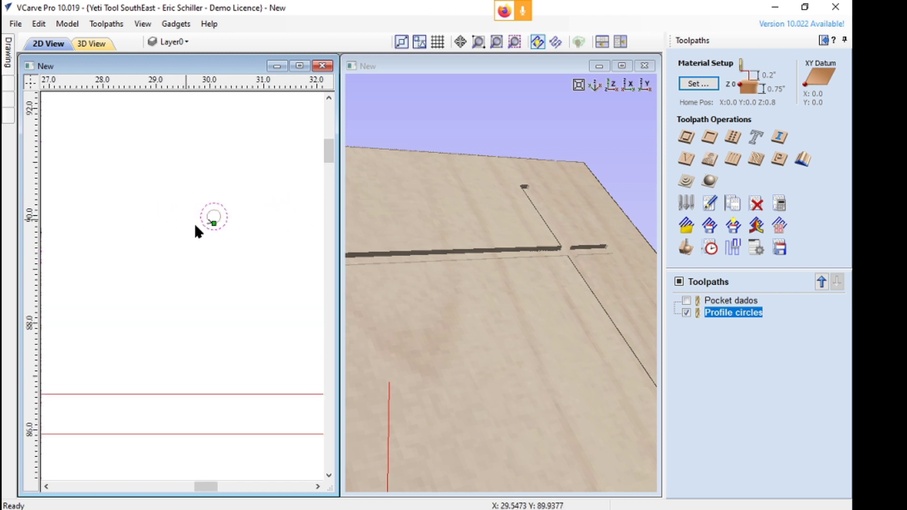
left_click(555, 41)
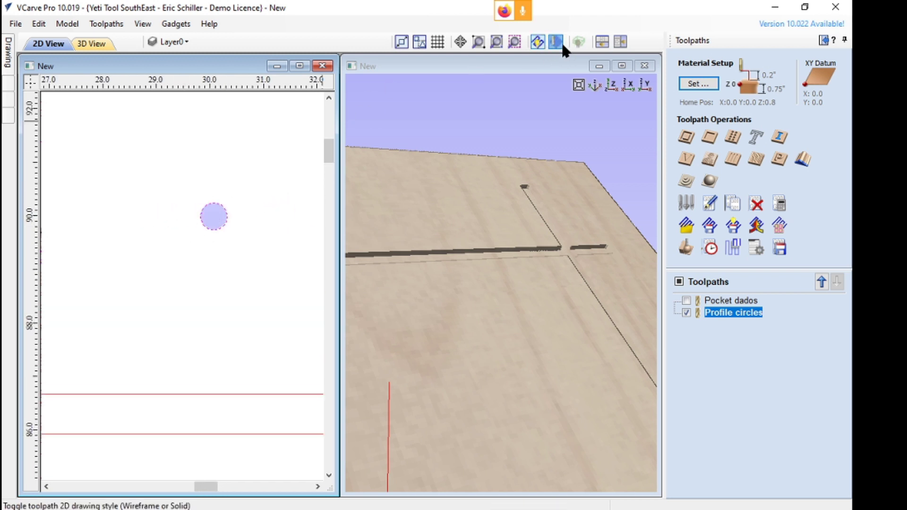
Toggle the 2D toolpath drawing off and back on, showing the solid shaded ring
left_click(538, 41)
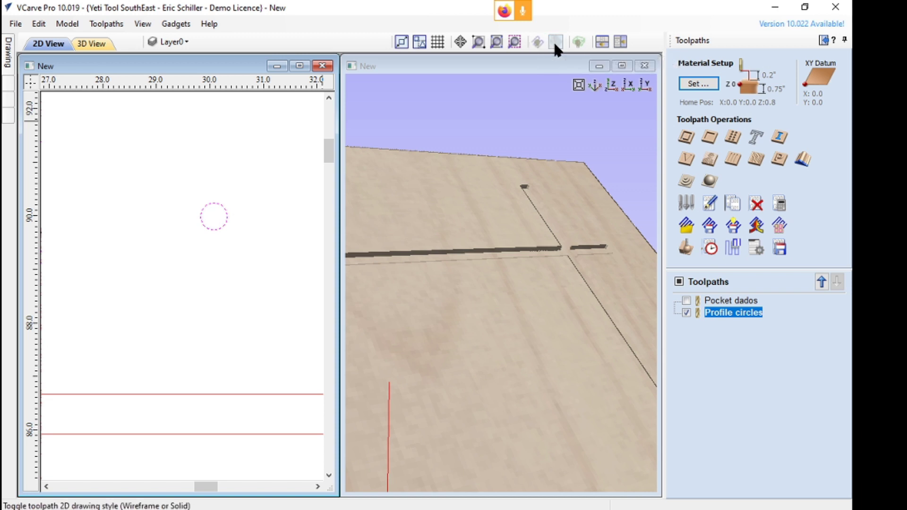
left_click(537, 42)
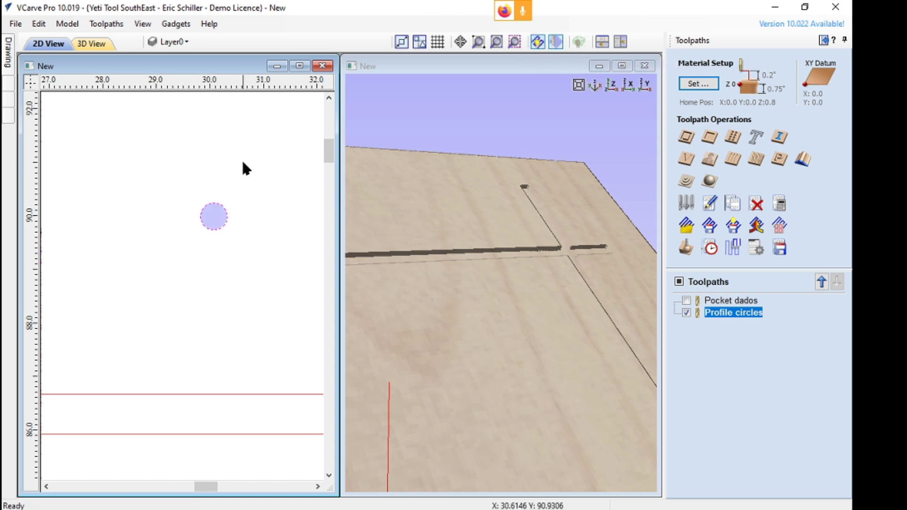
scroll(238, 178, "up", 2)
scroll(203, 194, "down", 4)
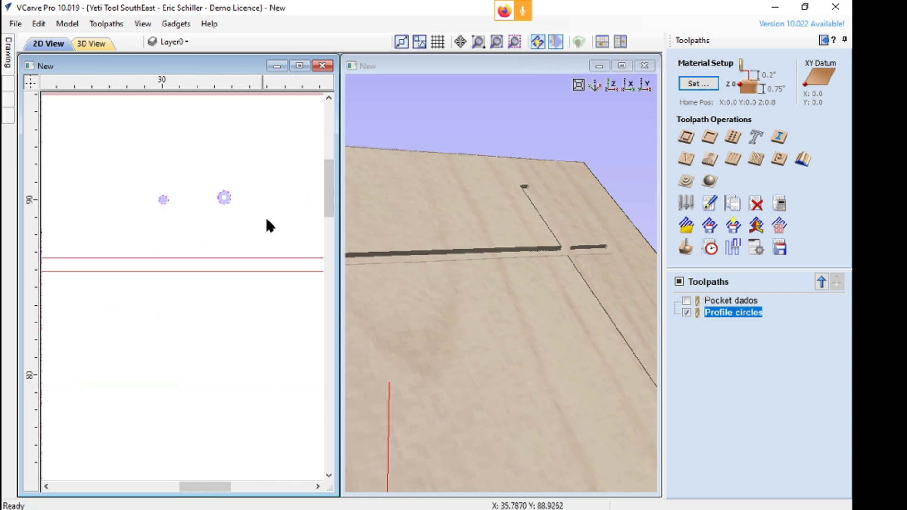
scroll(222, 210, "up", 3)
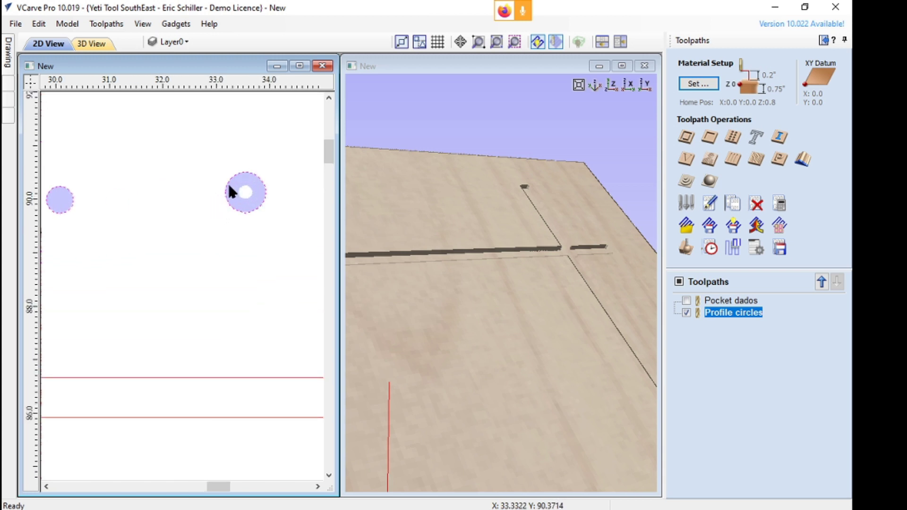
scroll(230, 191, "up", 3)
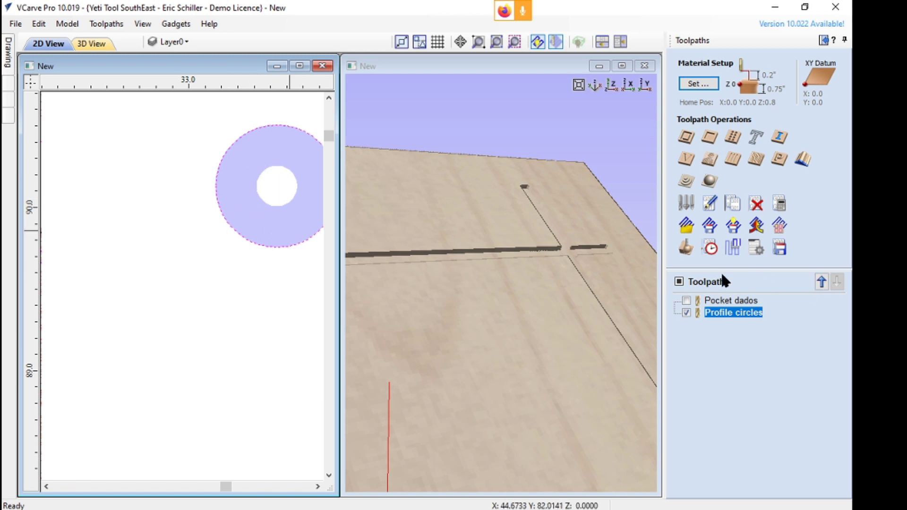
Hide all toolpath previews, reset the preview, and simulate all toolpaths on the maple board
left_click(679, 282)
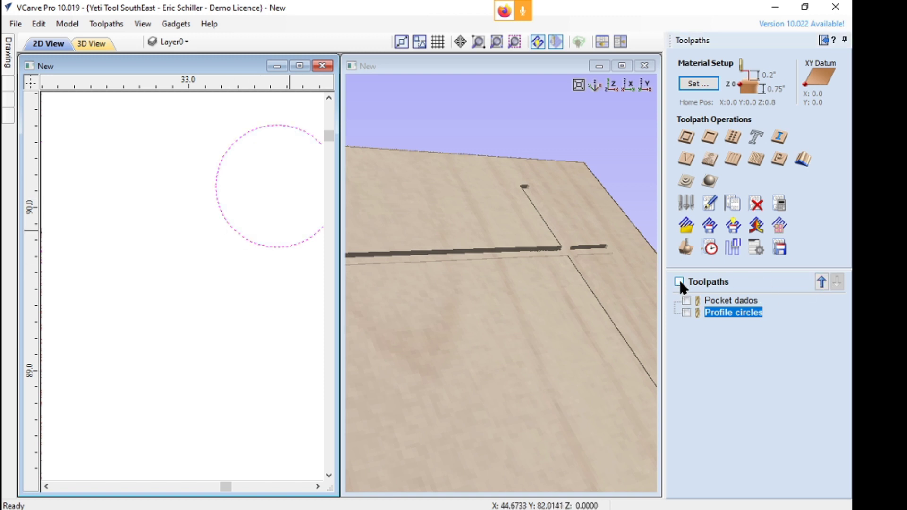
scroll(694, 256, "down", 4)
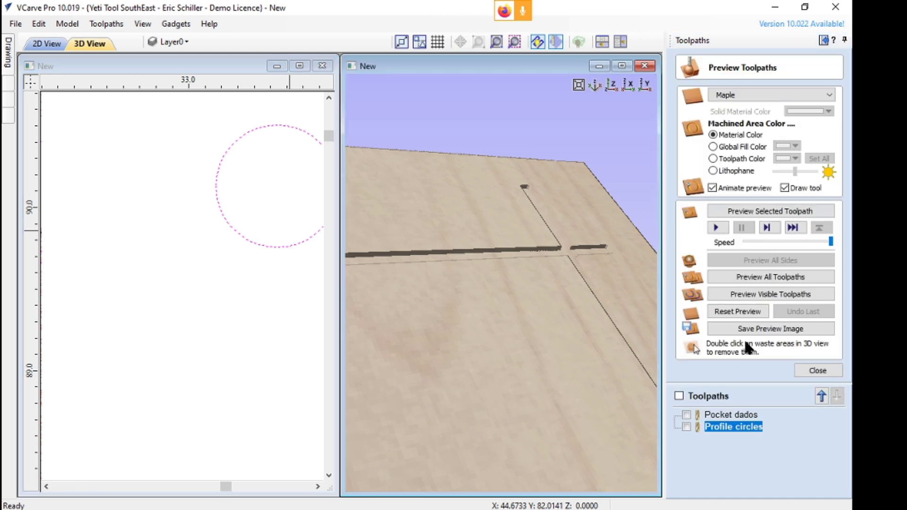
left_click(740, 312)
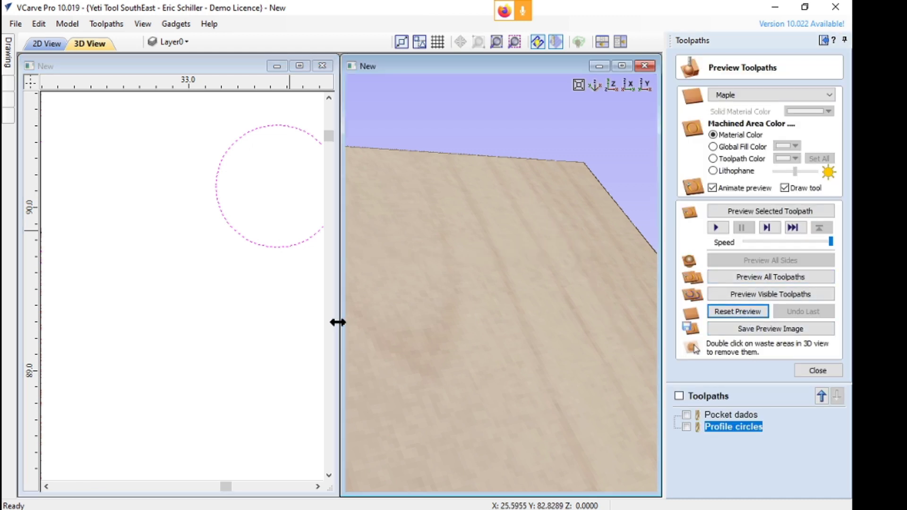
scroll(283, 304, "down", 6)
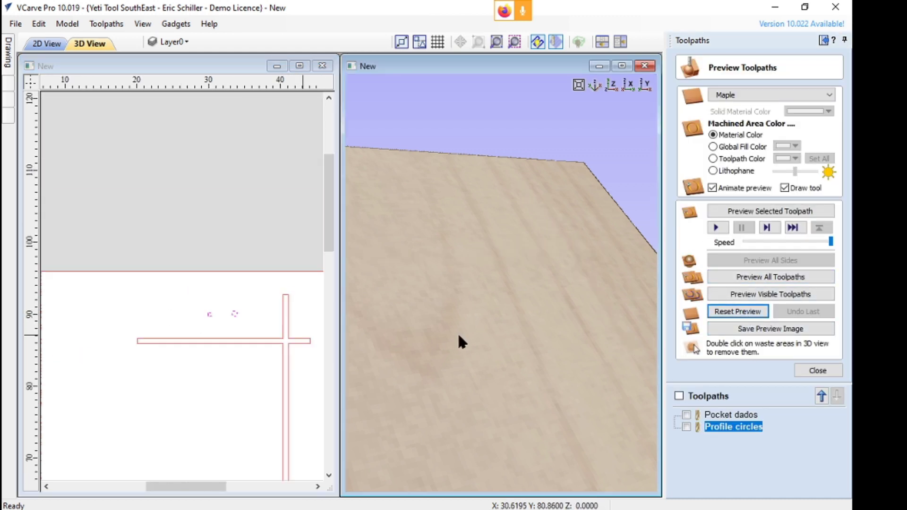
left_click(757, 277)
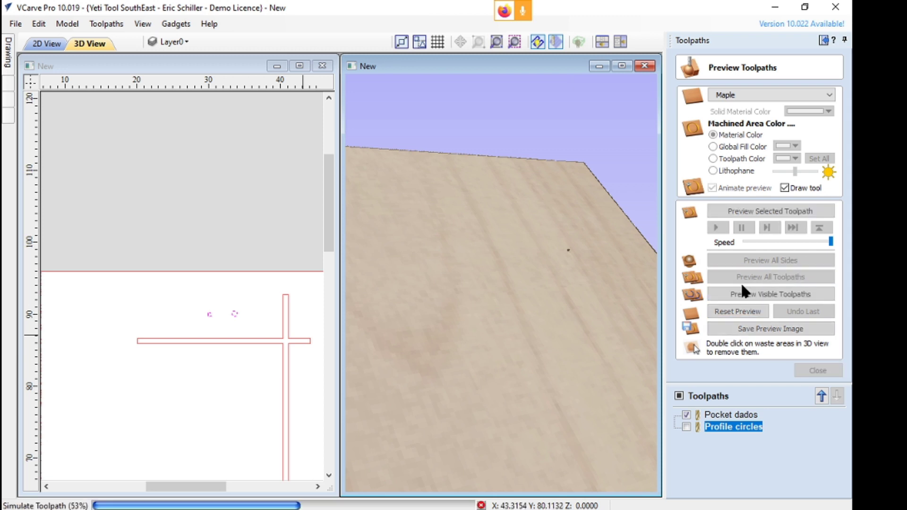
left_click_drag(475, 307, 537, 285)
left_click(821, 371)
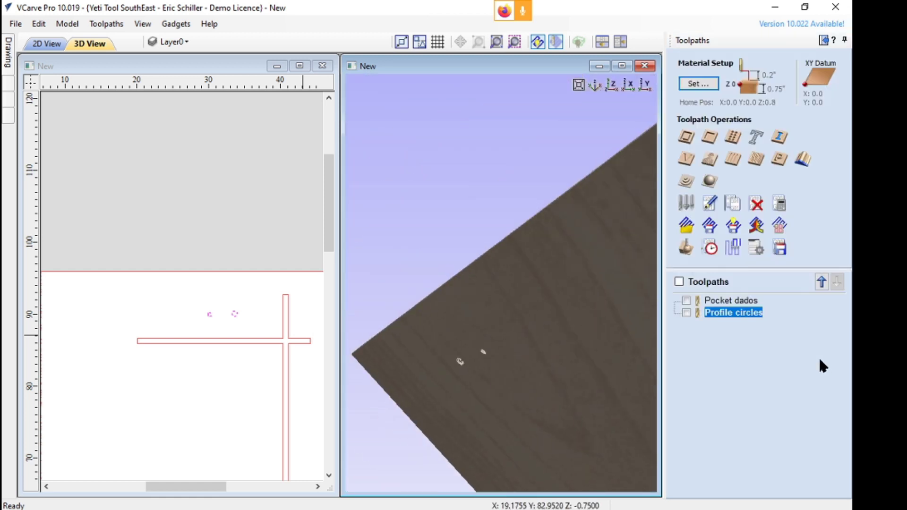
Show only the Pocket dados toolpath and zoom in on the dado intersection corner
left_click(706, 303)
left_click(689, 301)
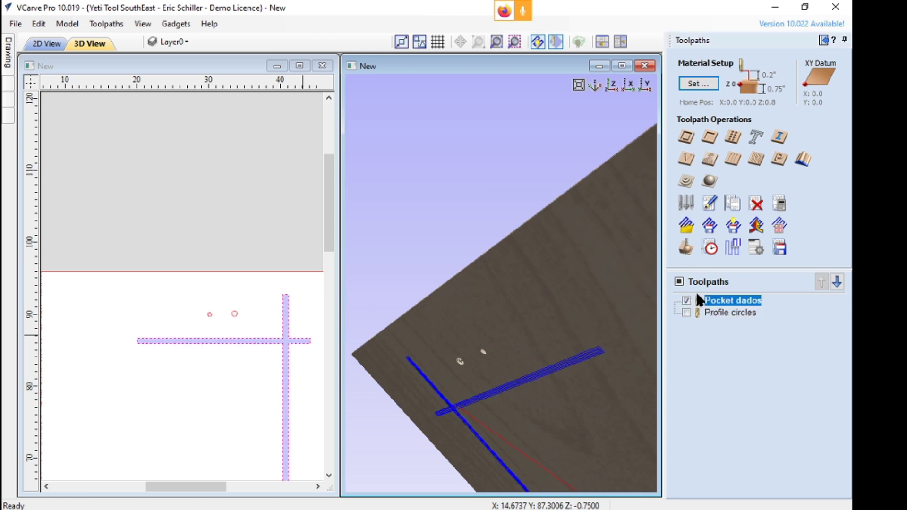
left_click_drag(530, 320, 478, 275)
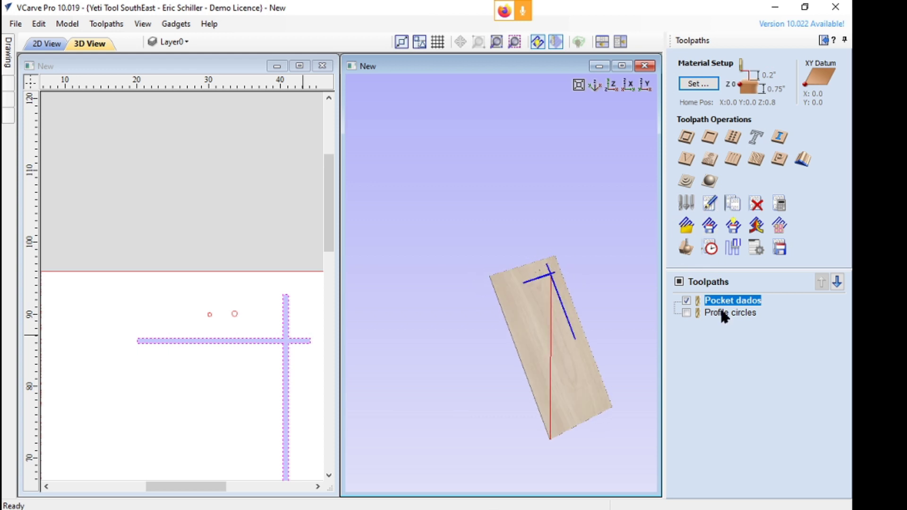
scroll(501, 269, "up", 3)
left_click_drag(600, 259, 506, 283)
scroll(516, 279, "up", 2)
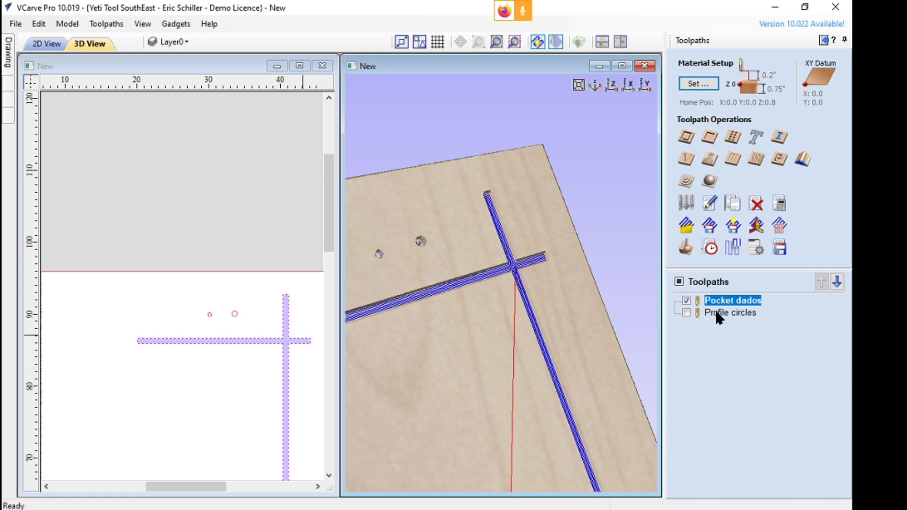
Make Profile circles visible and review the toolpath summary's 00:03:44 total machining time
left_click(709, 247)
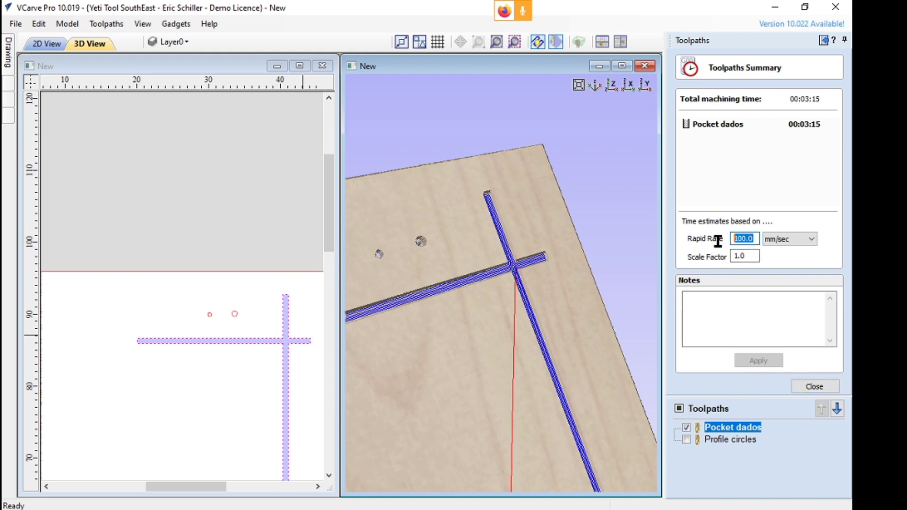
left_click_drag(753, 237, 718, 235)
left_click(687, 439)
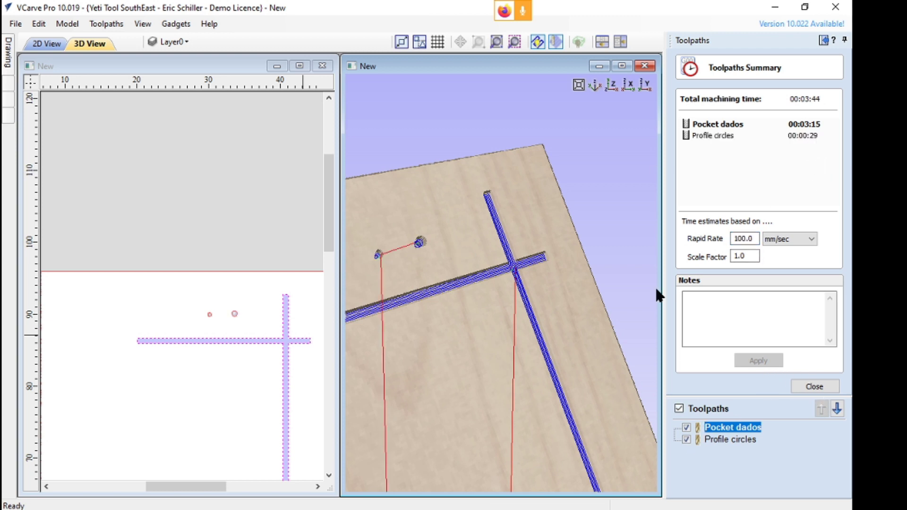
double_click(756, 239)
key("Tab")
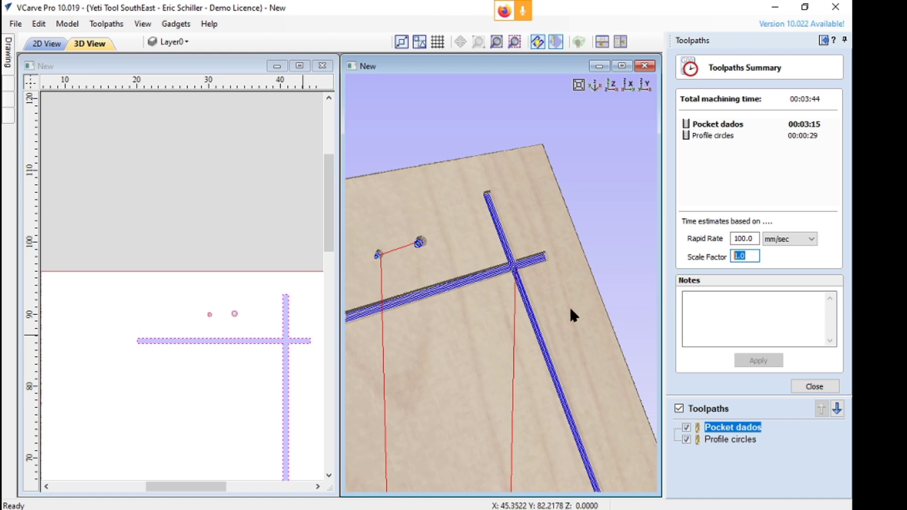
left_click(815, 386)
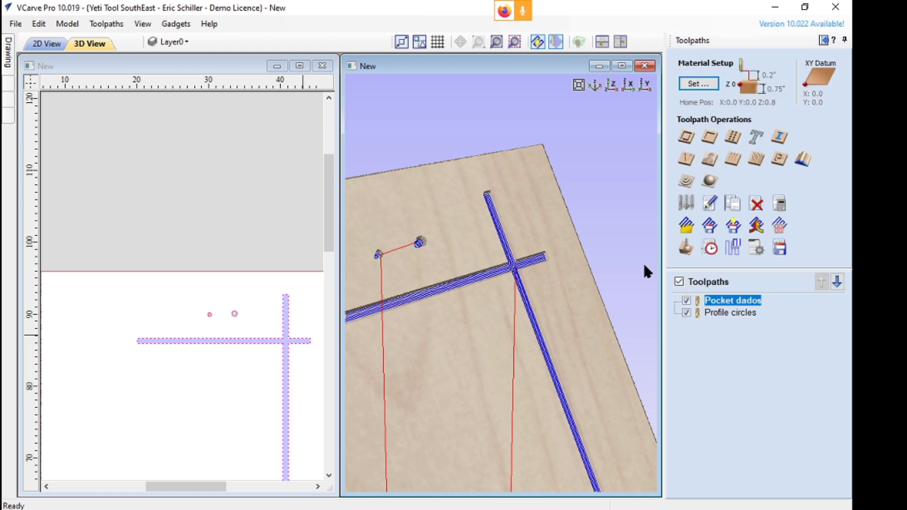
Save both toolpaths with the Grbl (mm) post processor as the 'EJS GRBL output' gcode file, then switch to FileZilla
left_click(776, 251)
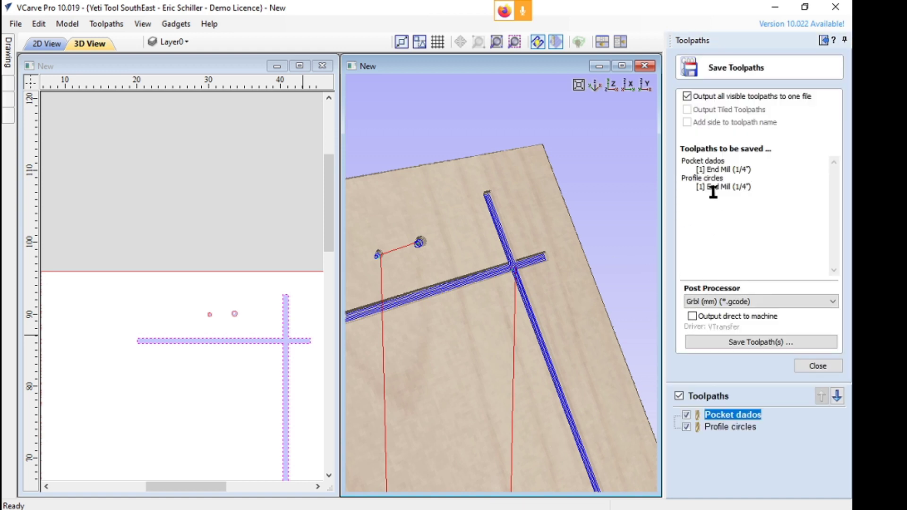
left_click(762, 339)
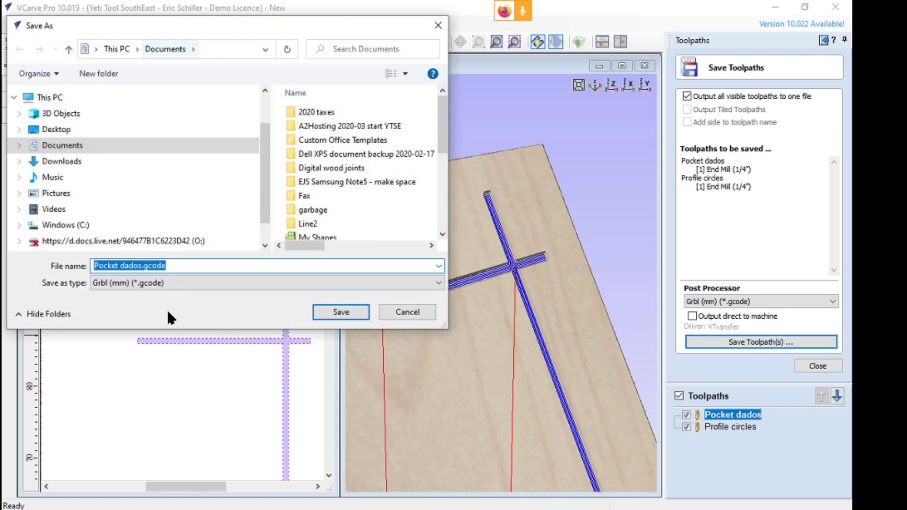
type("EJS")
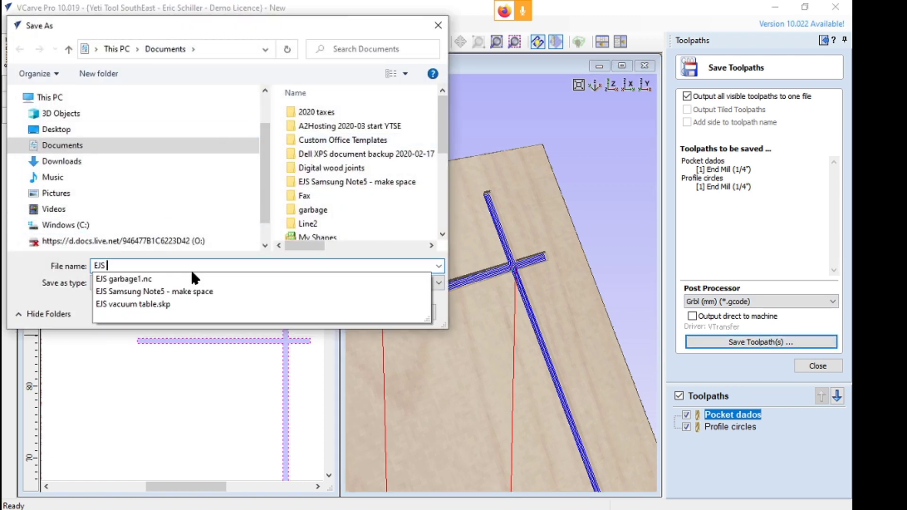
type(" G")
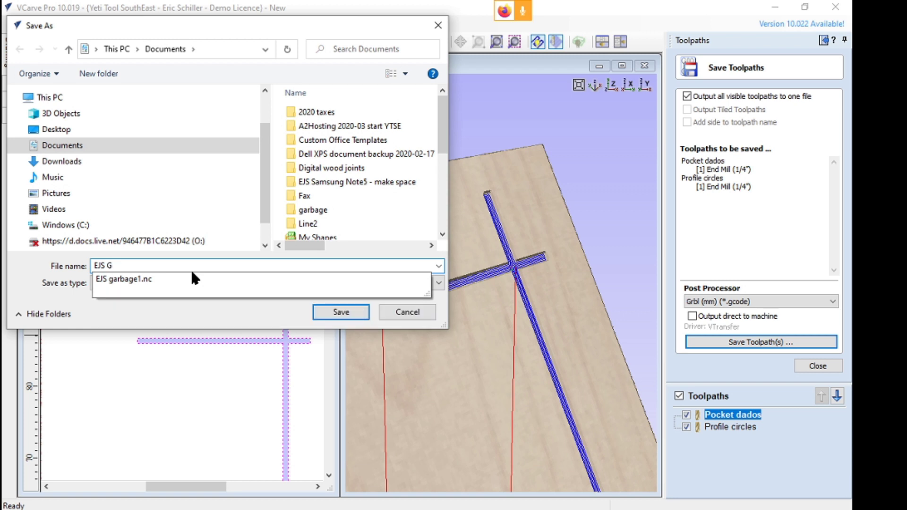
type("RBL toolpath")
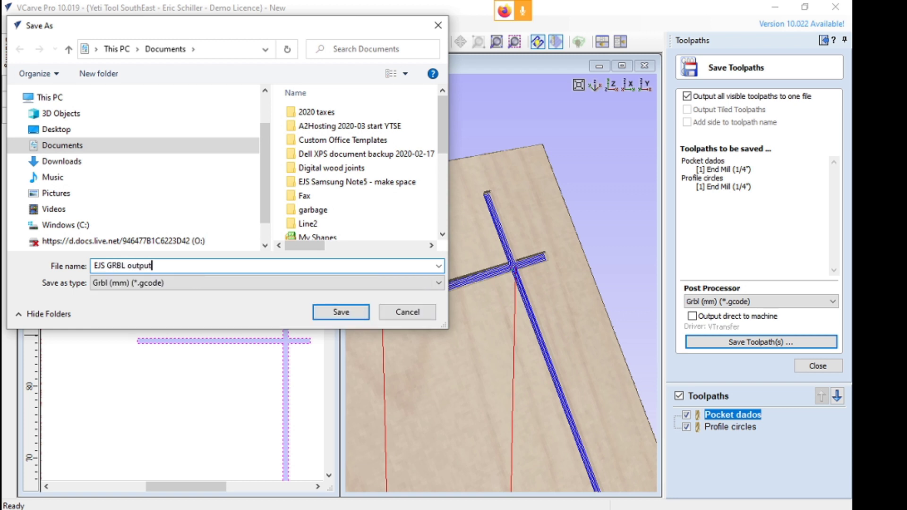
key("Return")
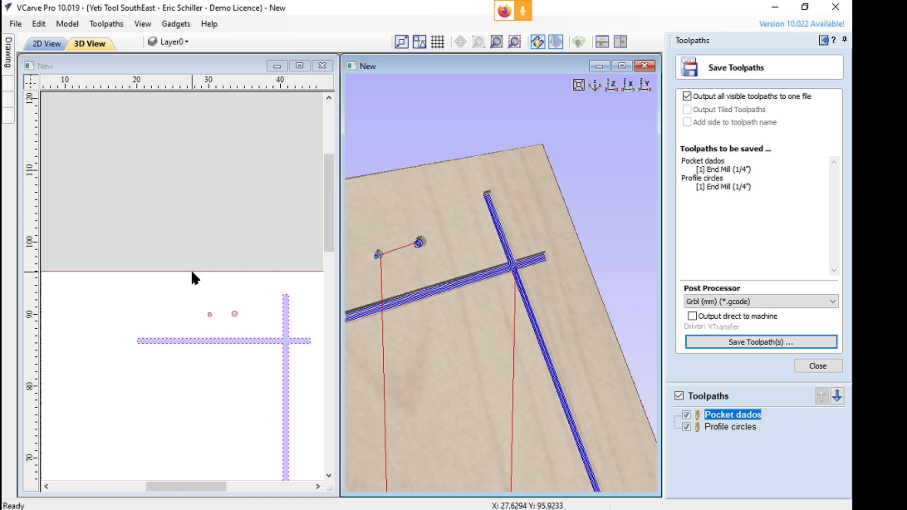
left_click(817, 366)
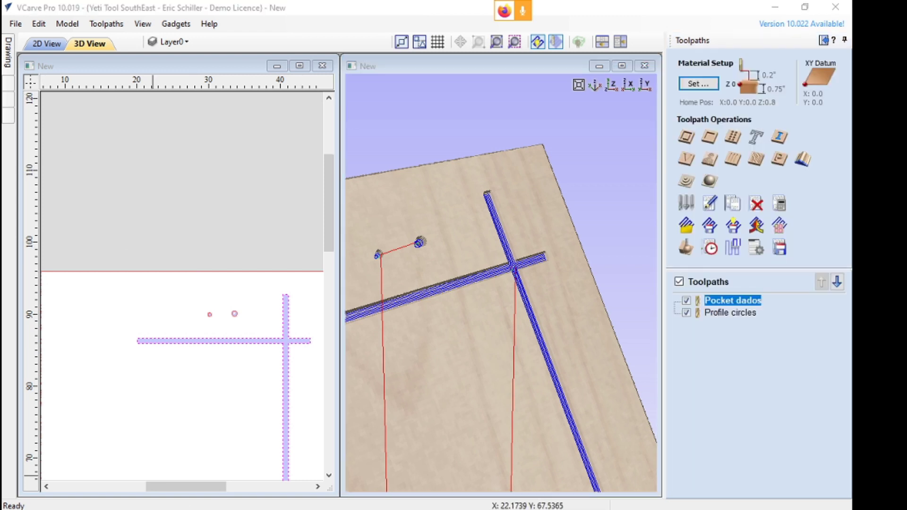
left_click(227, 500)
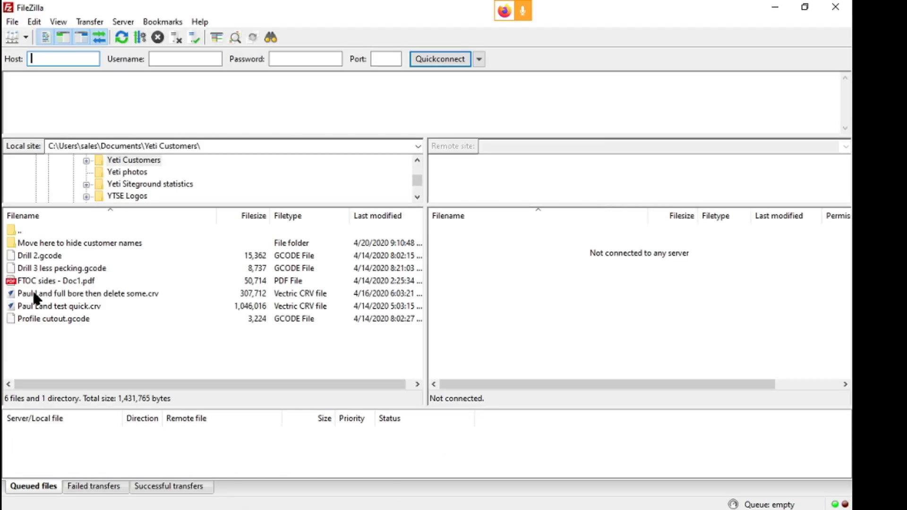
In the local pane, go up to Documents and select EJS GRBL output.gcode
scroll(83, 172, "up", 5)
scroll(82, 173, "up", 10)
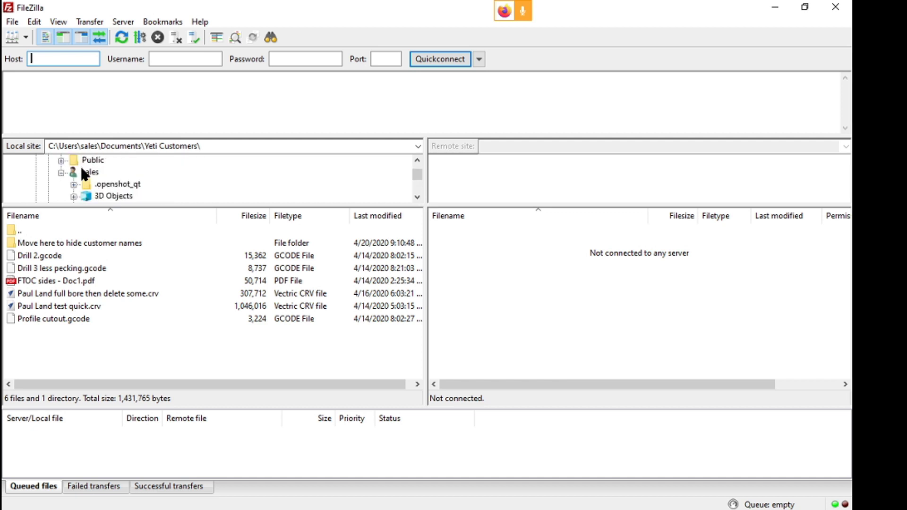
scroll(100, 191, "up", 1)
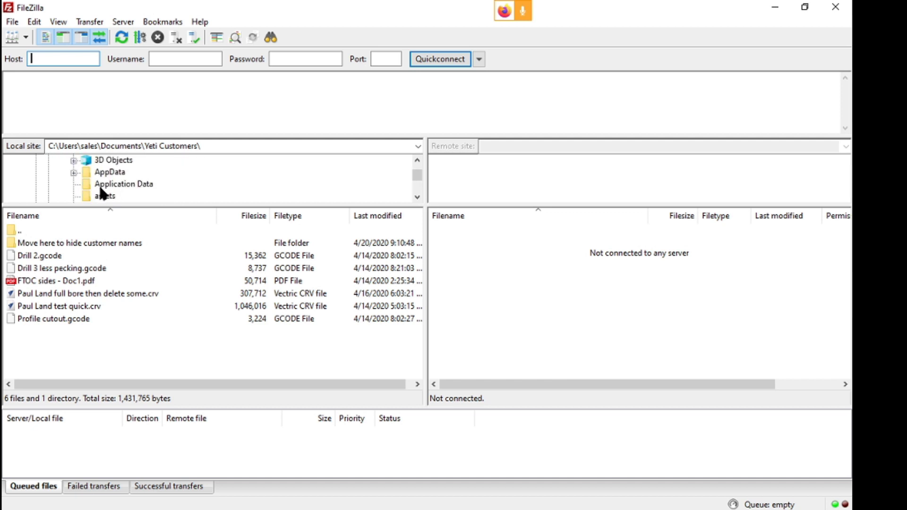
double_click(11, 228)
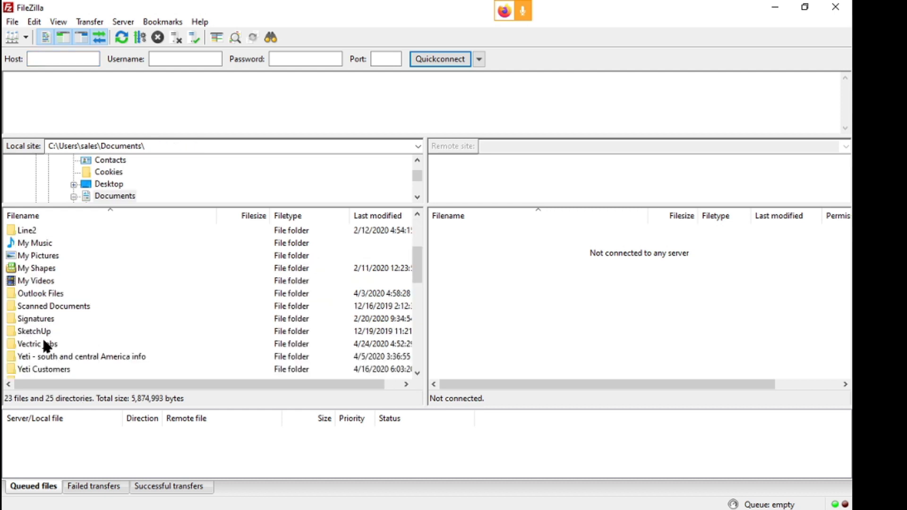
scroll(122, 320, "down", 4)
scroll(76, 282, "down", 5)
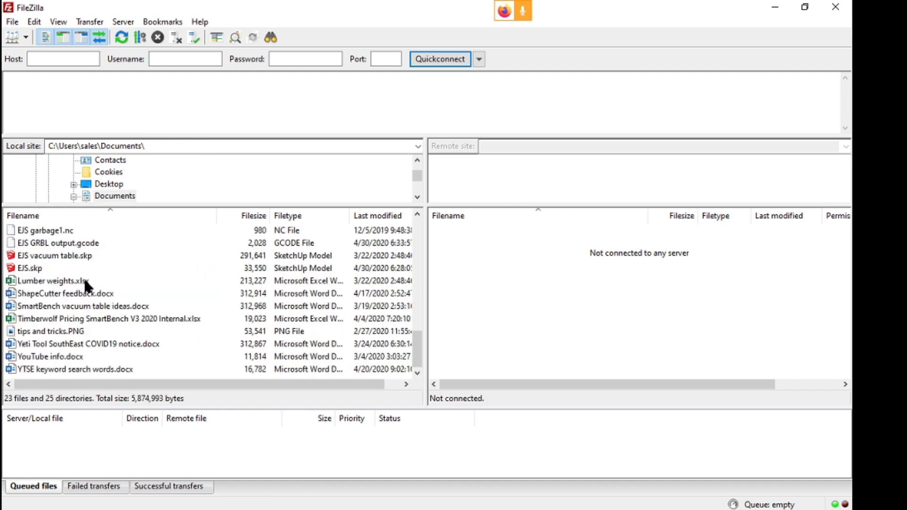
left_click(47, 243)
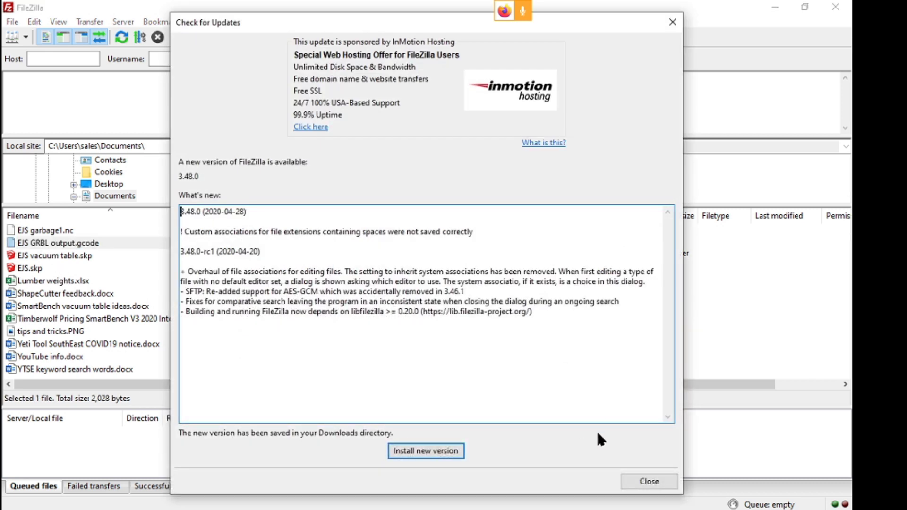
Dismiss the update notice, try sending the gcode file to the remote side, and return to VCarve Pro
left_click(662, 486)
left_click_drag(42, 243, 226, 247)
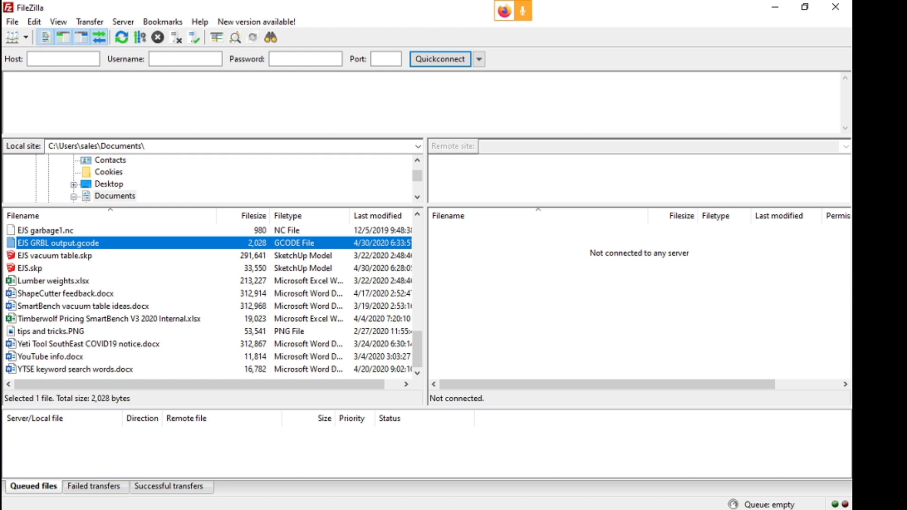
key("alt+Tab")
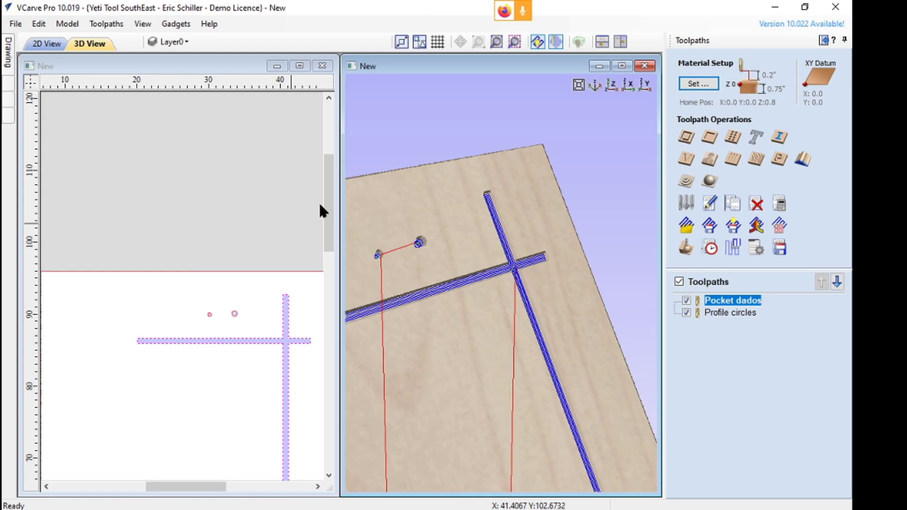
Tilt the 3D view more top-down and open the layer dropdown showing Layer 1 and Layer0
left_click_drag(360, 257, 525, 263)
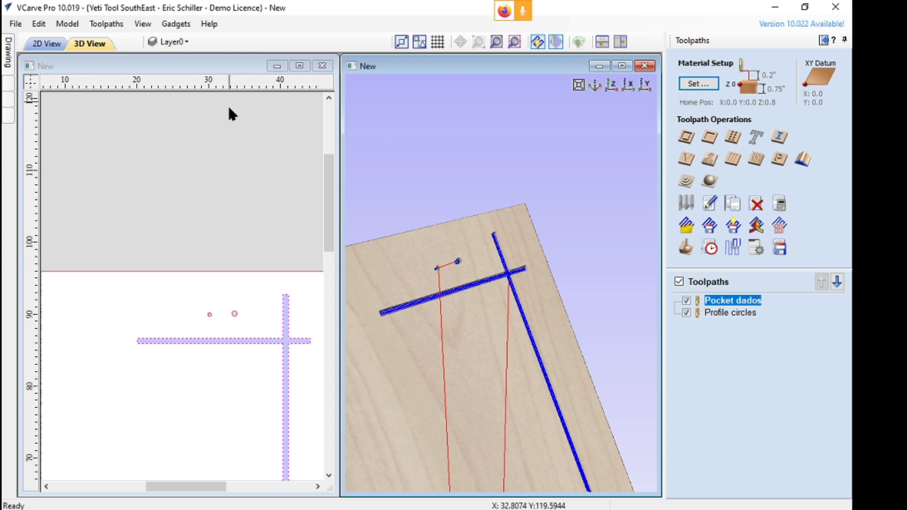
left_click(177, 42)
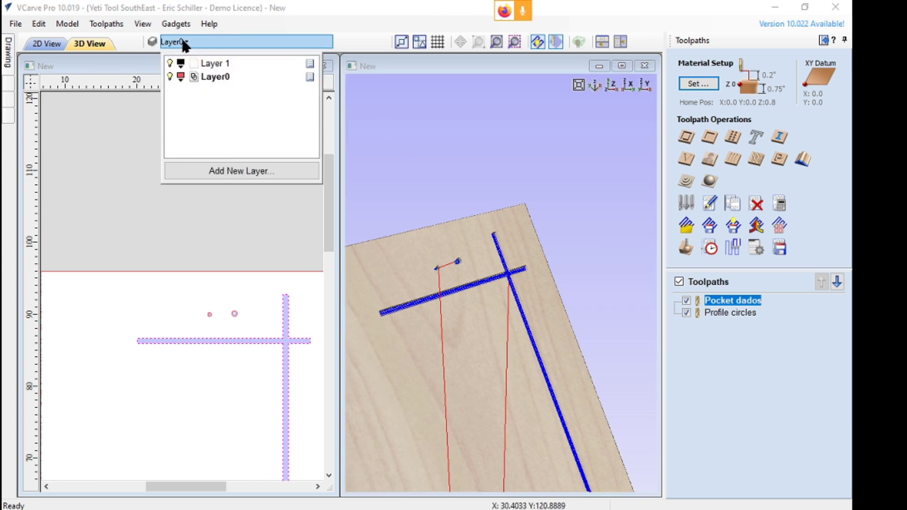